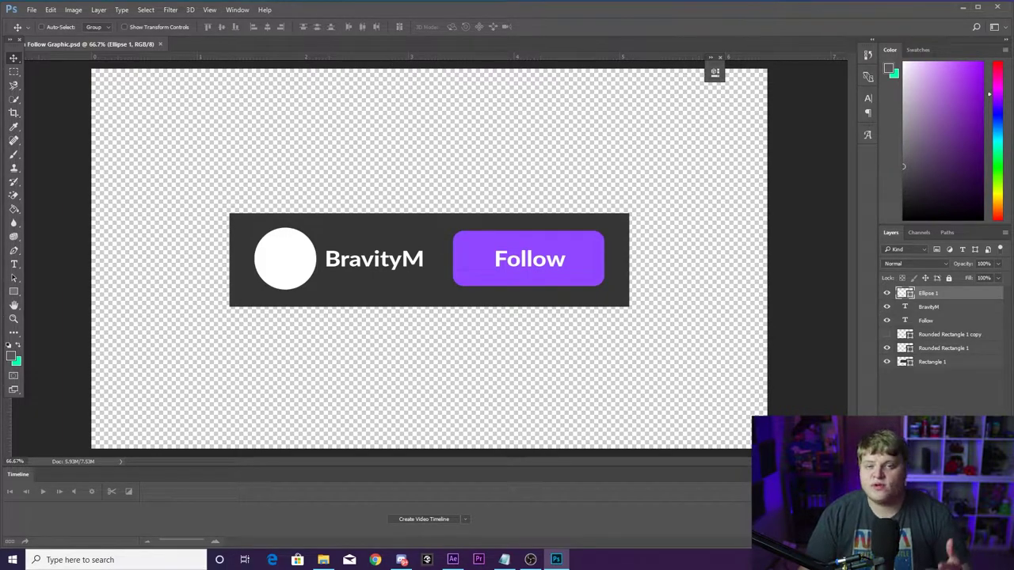
Toggle the visibility of the Rectangle 1 background and the purple Rounded Rectangle 1 layer to identify each one.
left_click(937, 363)
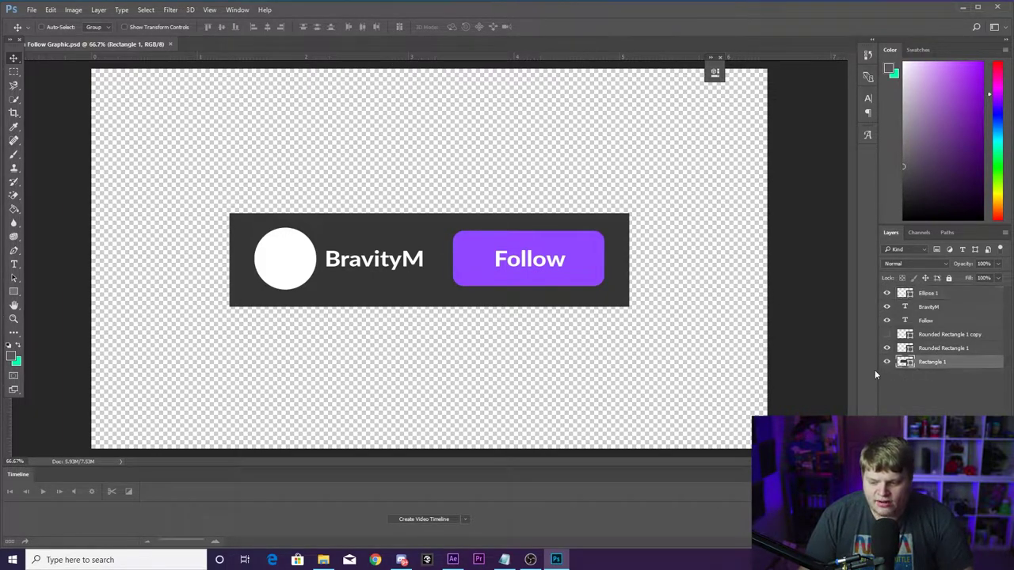
double_click(887, 362)
left_click(887, 362)
left_click(887, 362)
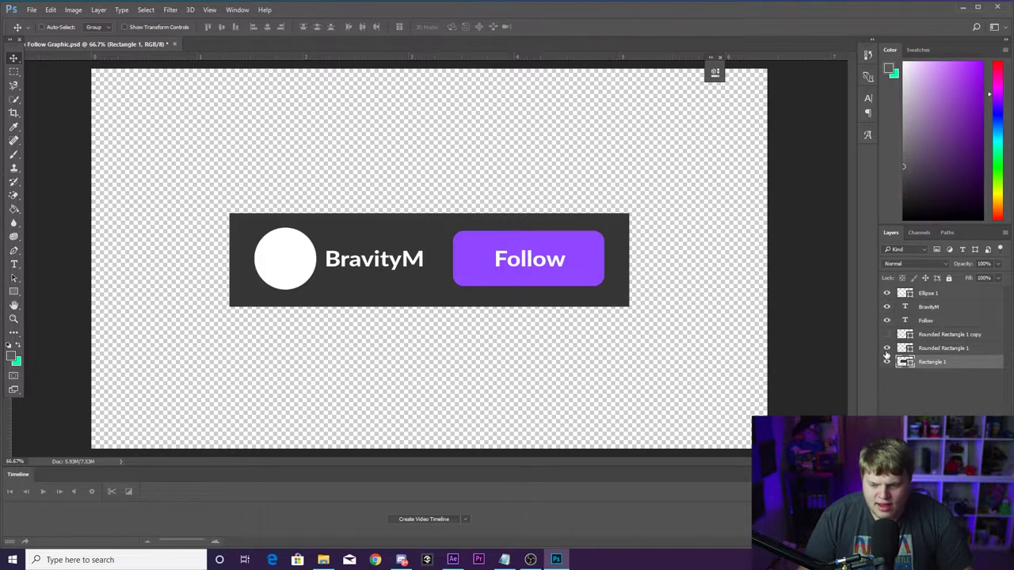
left_click(888, 349)
left_click(888, 348)
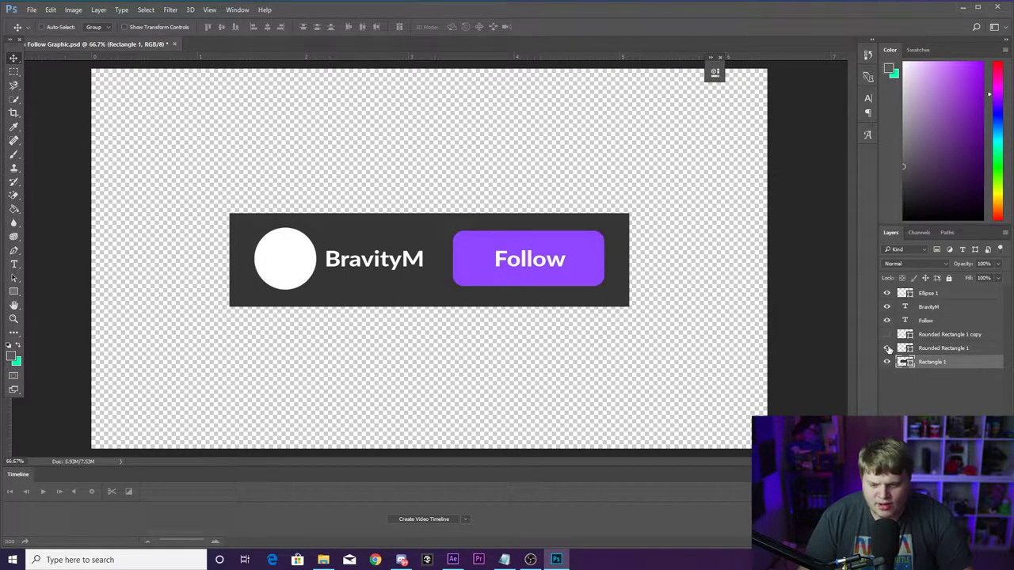
left_click(887, 349)
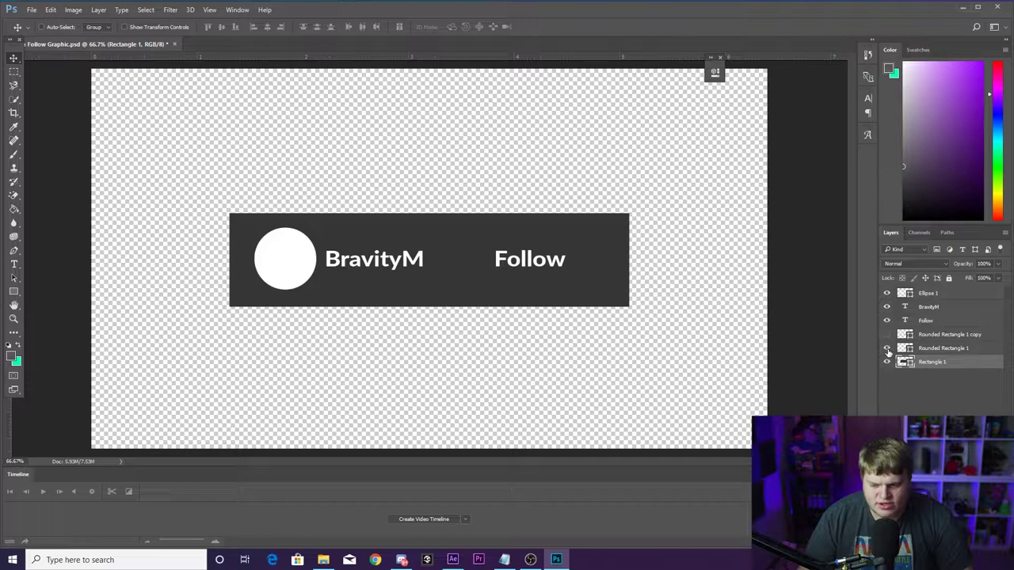
left_click(887, 348)
left_click(888, 349)
Compare the grey Rounded Rectangle 1 copy with the purple button by swapping their visibility, then restore the purple one.
left_click(887, 334)
left_click(887, 334)
left_click(887, 349)
left_click(887, 348)
left_click(886, 334)
left_click(887, 335)
left_click(887, 335)
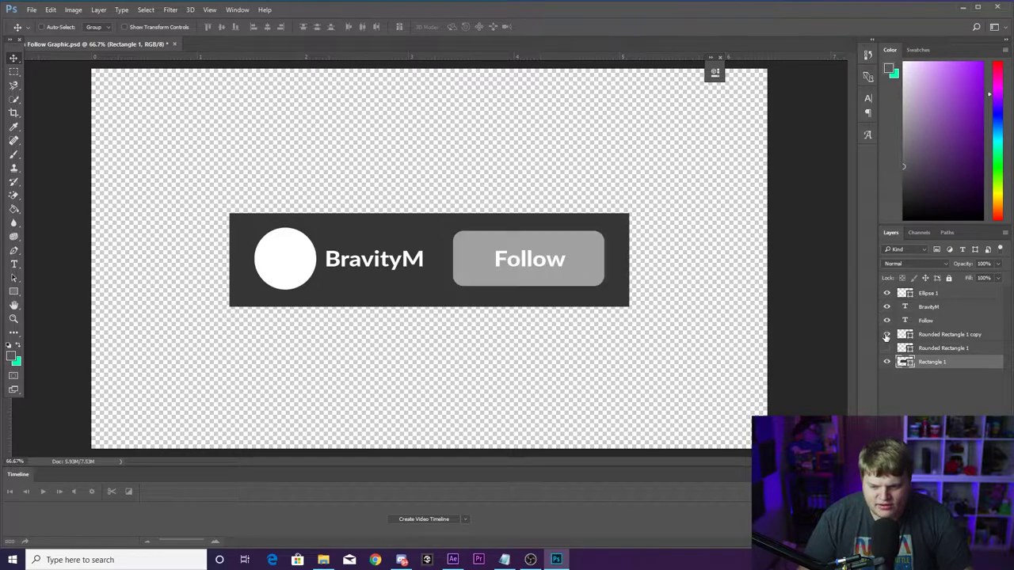
left_click(887, 349)
left_click(887, 335)
Toggle the Follow text, channel name text and Ellipse 1 layers off and on to identify each element.
left_click(886, 321)
left_click(886, 321)
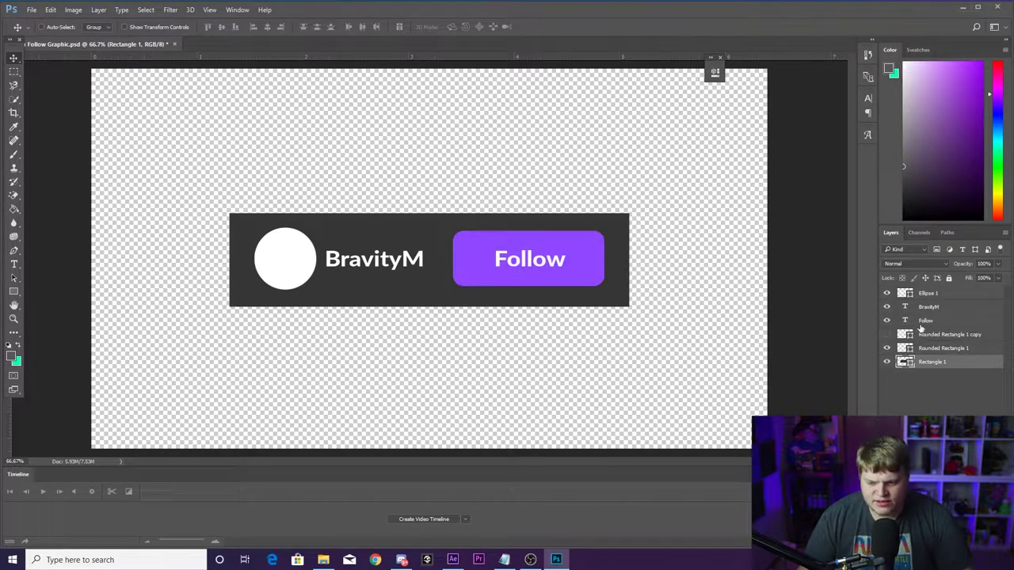
left_click(922, 322)
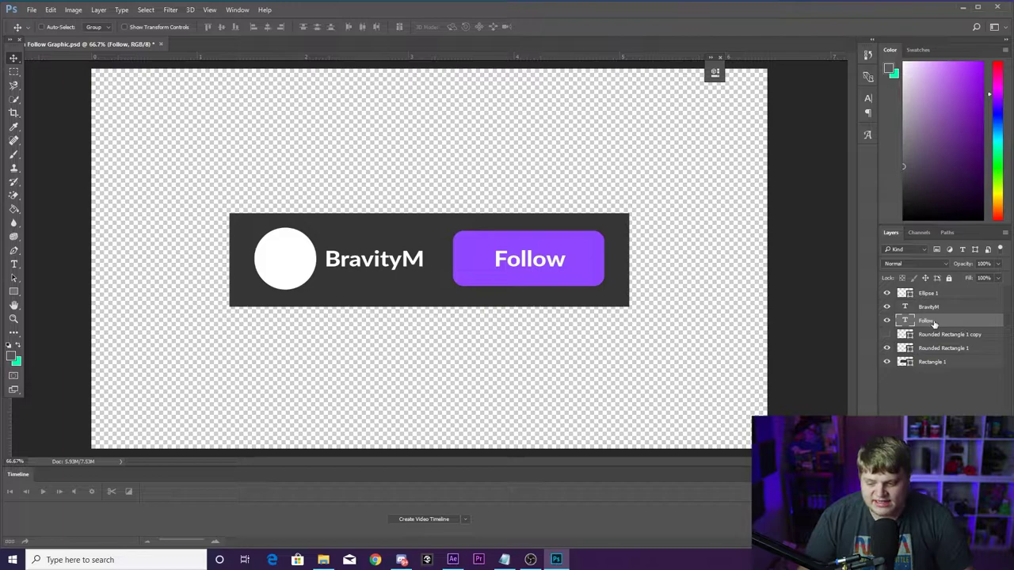
left_click(939, 306)
left_click(886, 307)
left_click(886, 306)
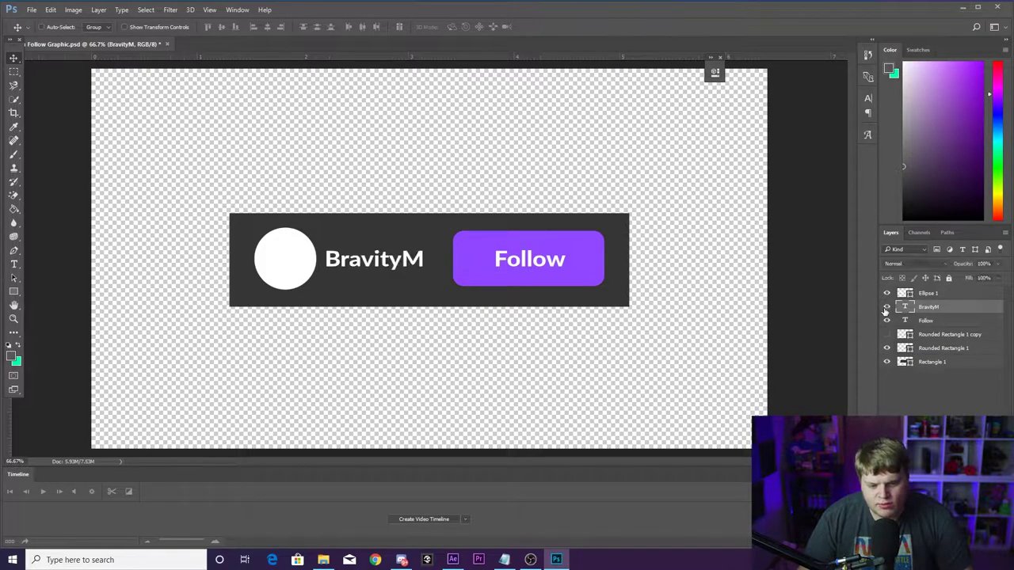
left_click(929, 293)
left_click(887, 294)
left_click(887, 294)
left_click(886, 294)
left_click(886, 294)
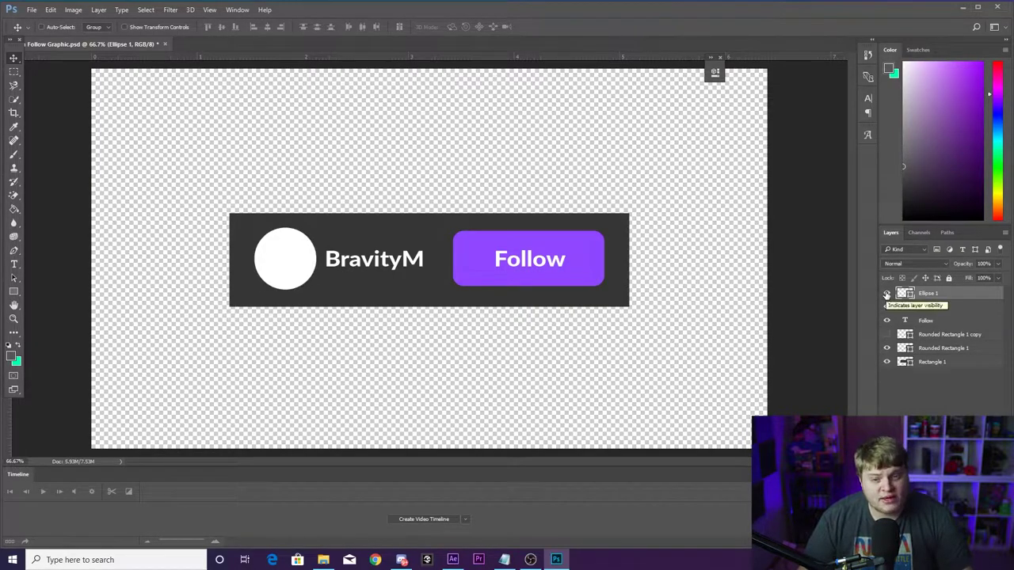
Go through the layer stack from Rectangle 1 upward, selecting each layer to review how the graphic is built.
left_click(956, 396)
left_click(957, 361)
left_click(961, 348)
left_click(962, 334)
left_click(964, 320)
left_click(961, 295)
left_click(960, 308)
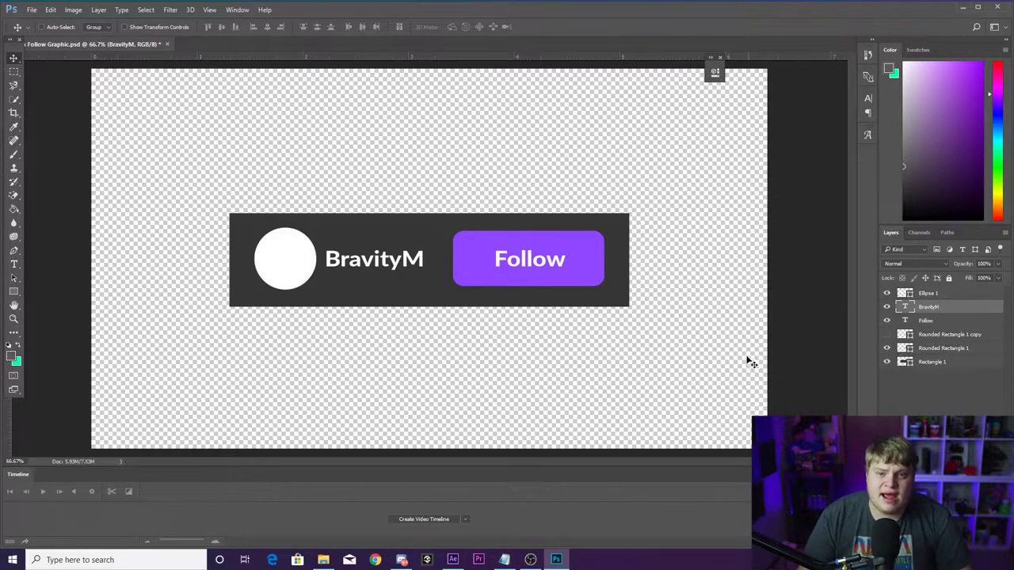
left_click(931, 385)
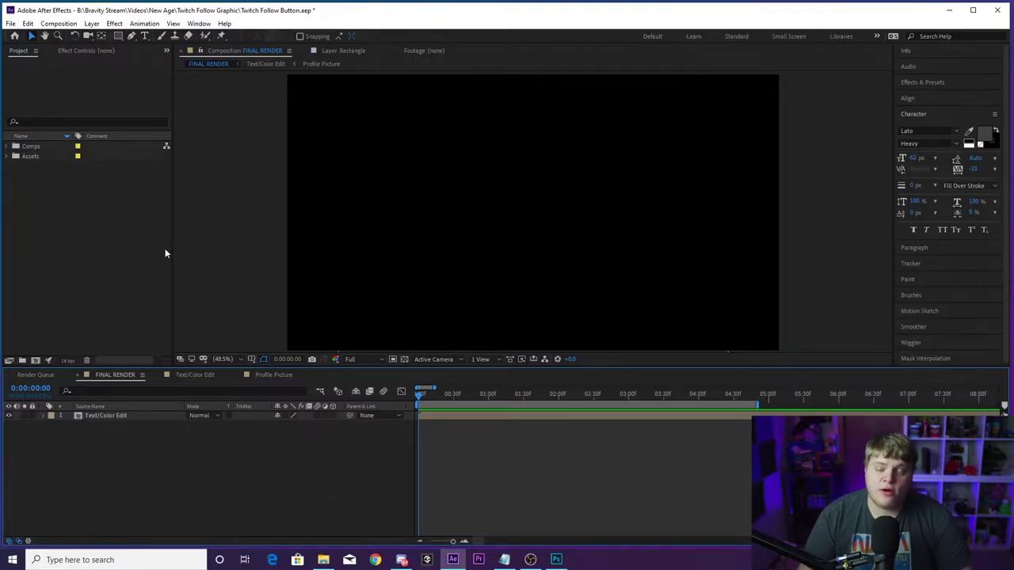
Switch to the After Effects project and check its Comps and Assets folders.
left_click(32, 148)
left_click(34, 157)
left_click(39, 148)
left_click(53, 133)
left_click(122, 498)
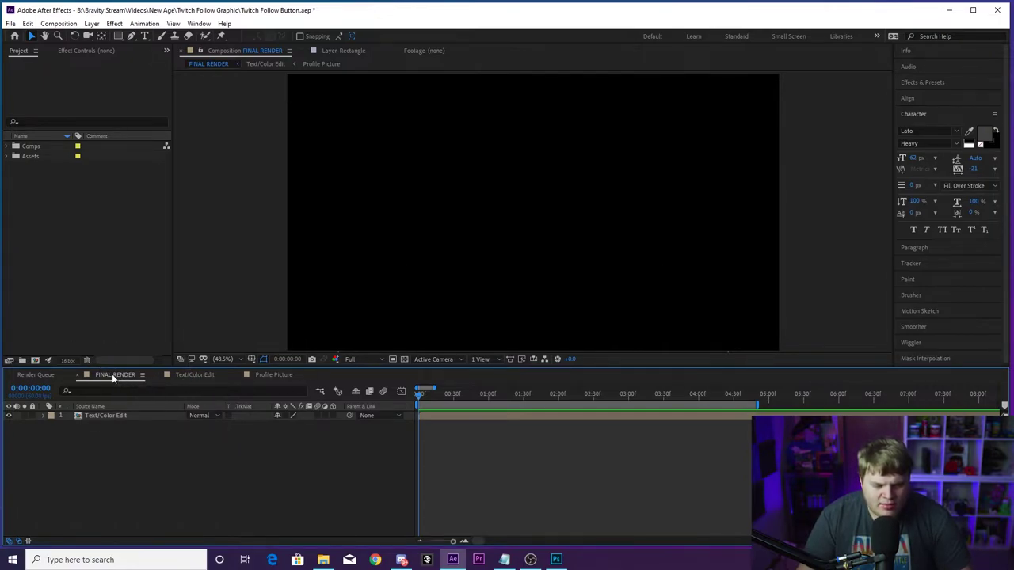
Preview the FINAL RENDER composition and switch its transparency grid on and off during playback.
key("space")
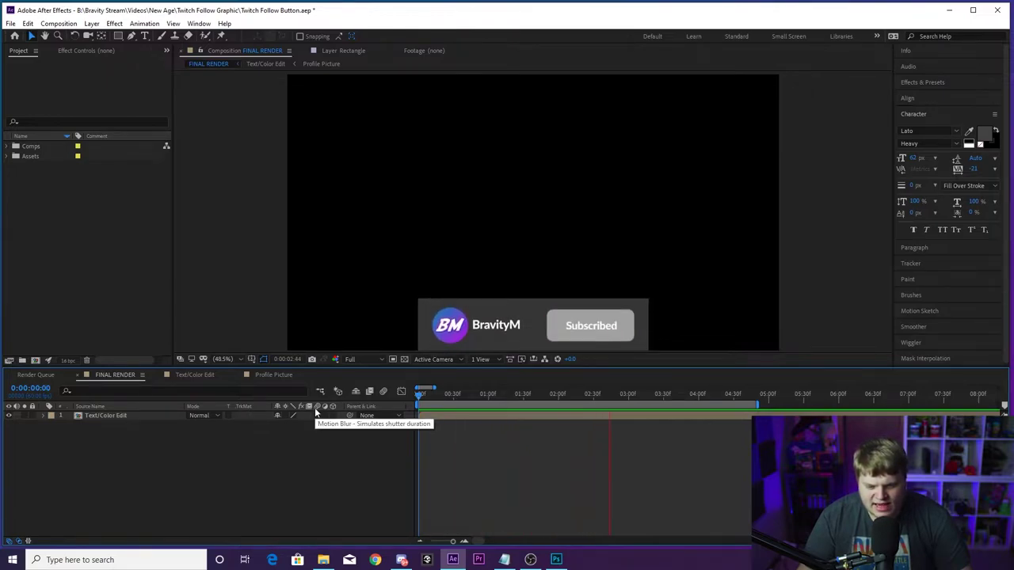
left_click(405, 359)
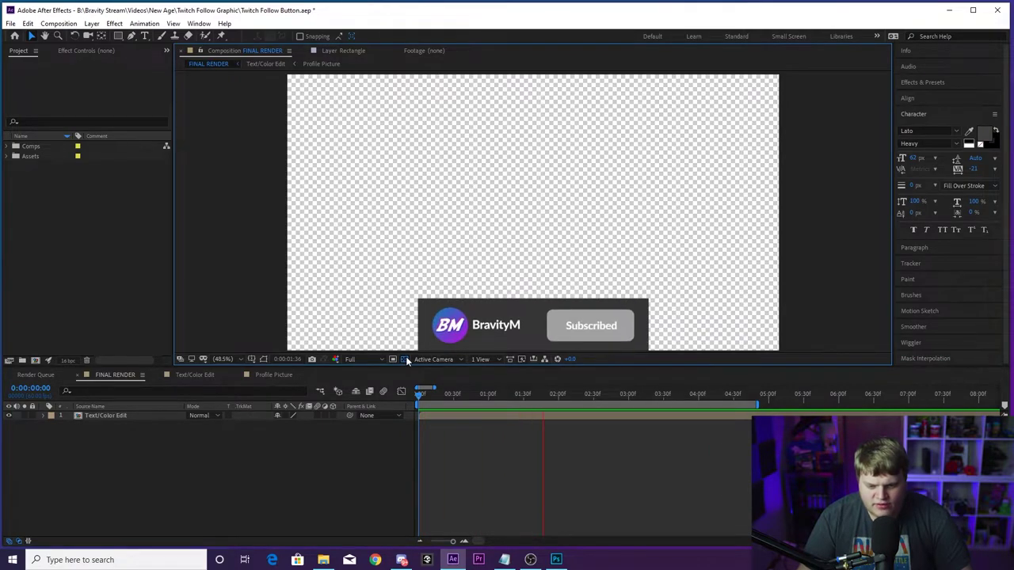
left_click(405, 359)
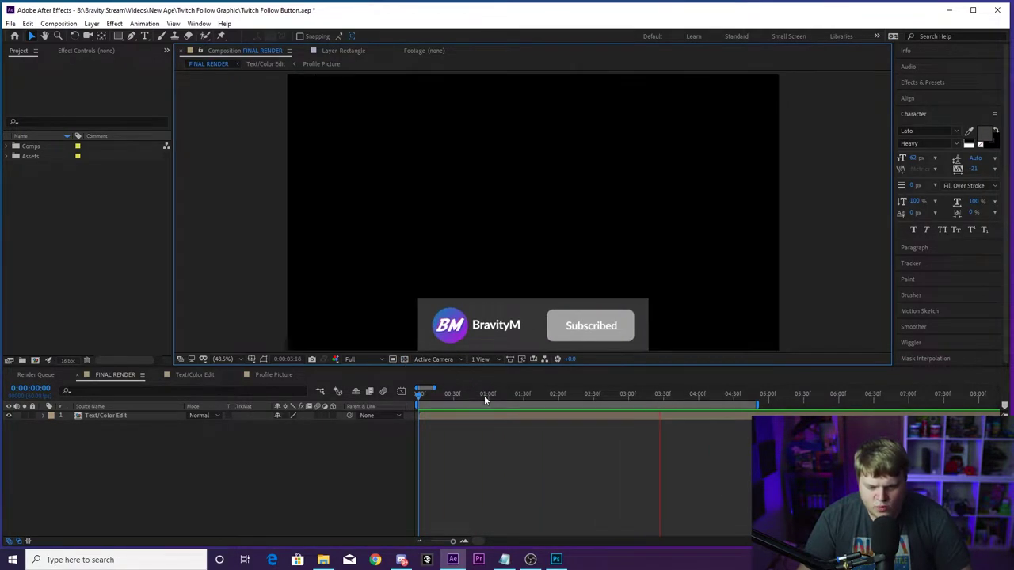
Open the Text/Color Edit composition and preview its button animation.
left_click(183, 375)
left_click_drag(434, 395, 721, 416)
key("space")
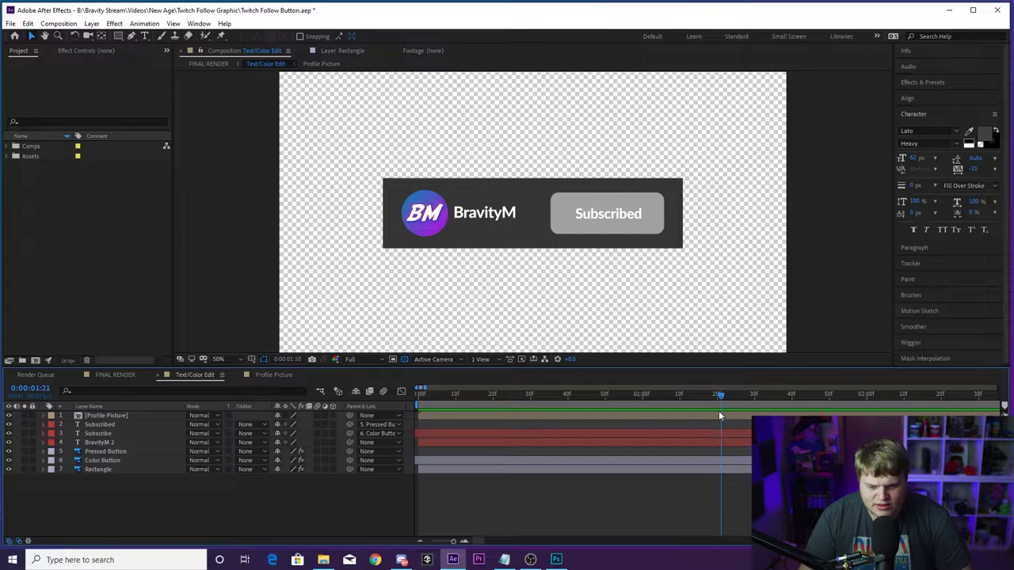
key("space")
left_click(718, 397)
key("space")
At 0:00:00:40, replace the channel name text beside the profile picture with "Da Butcha".
left_click_drag(718, 400, 567, 400)
double_click(478, 217)
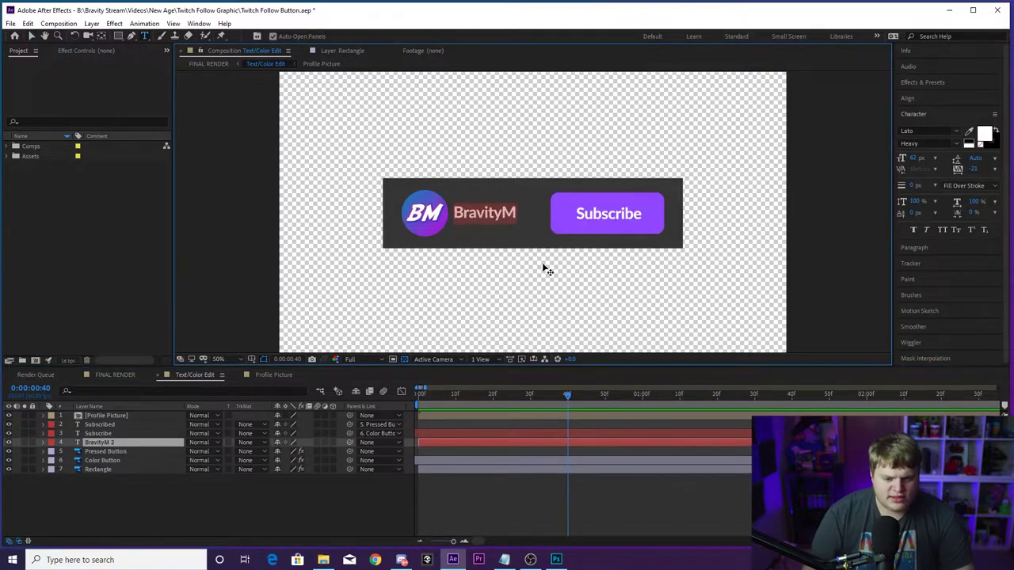
type("Da")
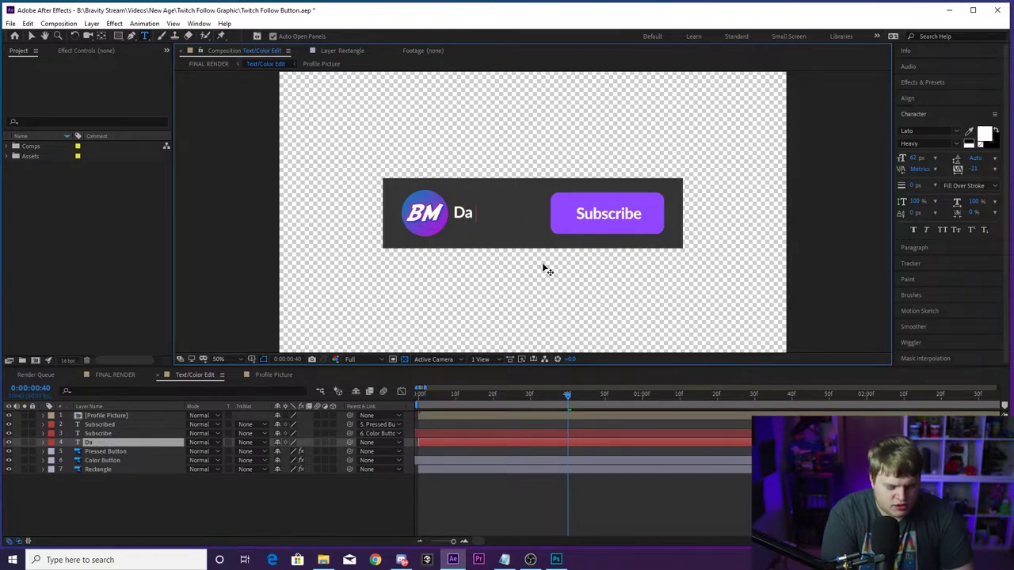
type(" Butcha")
left_click(325, 493)
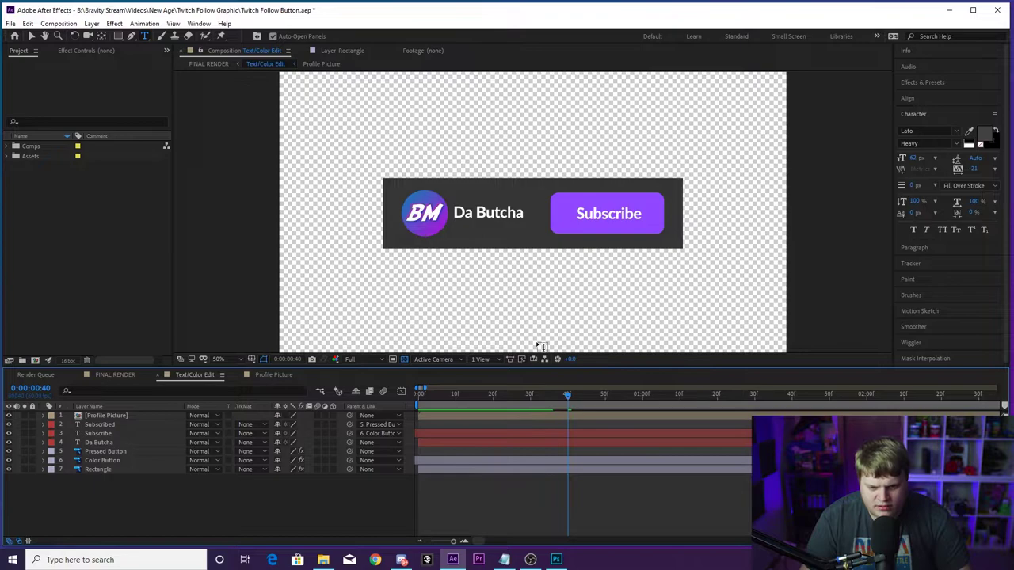
Change the purple button's "Subscribe" text to "Follow".
left_click_drag(600, 394, 564, 394)
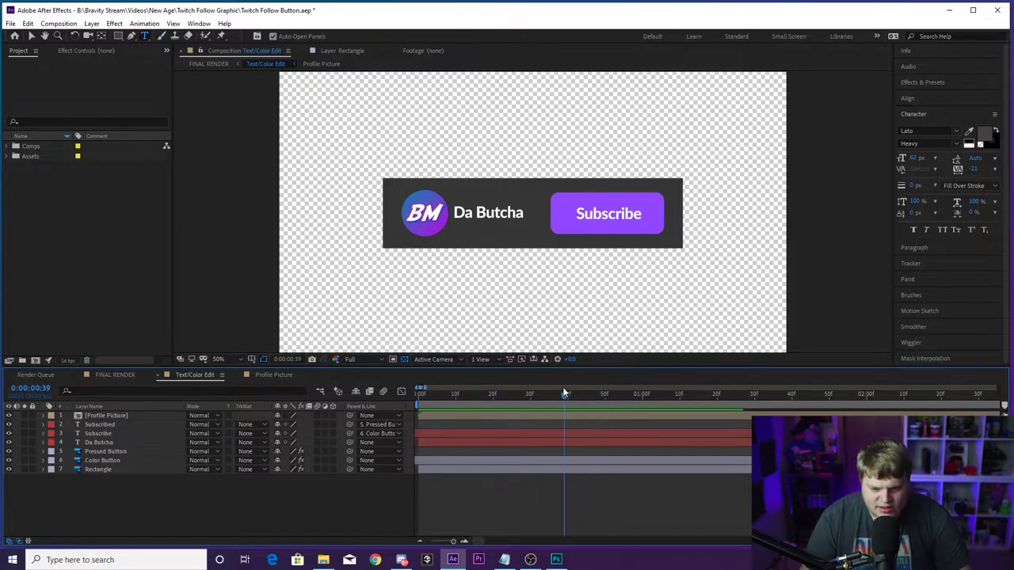
left_click(107, 426)
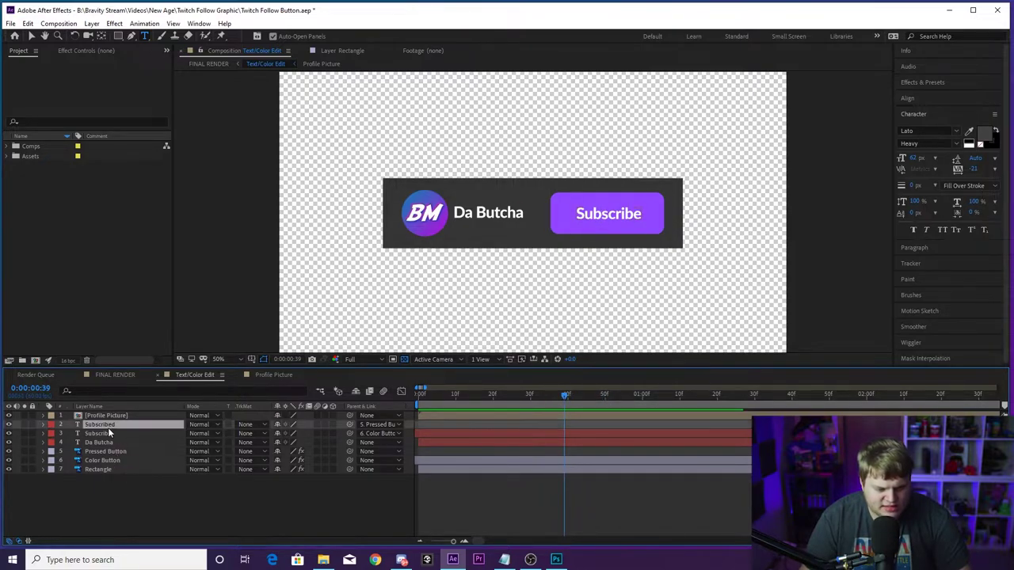
left_click(113, 434)
left_click(112, 426)
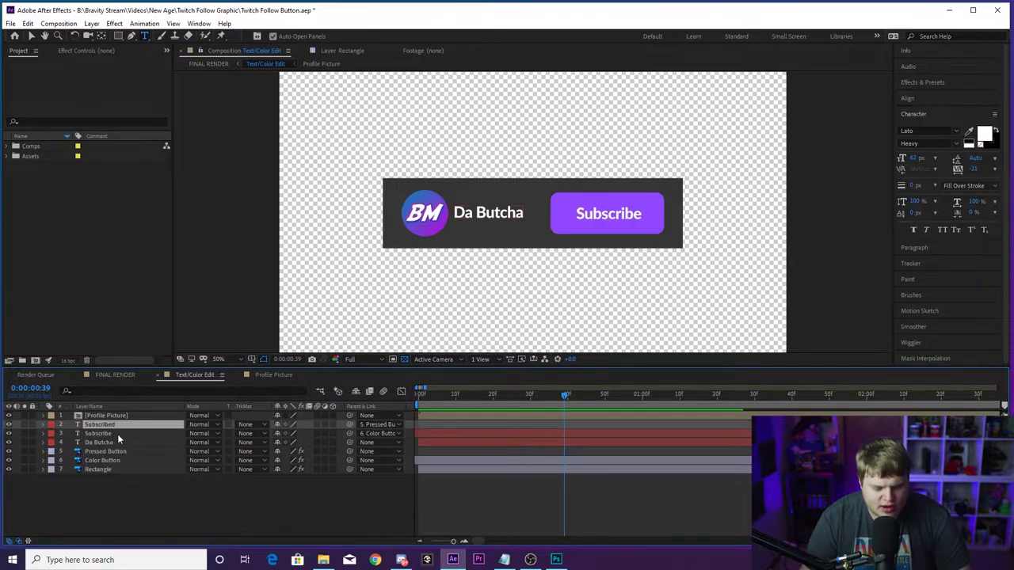
left_click(116, 433)
double_click(592, 219)
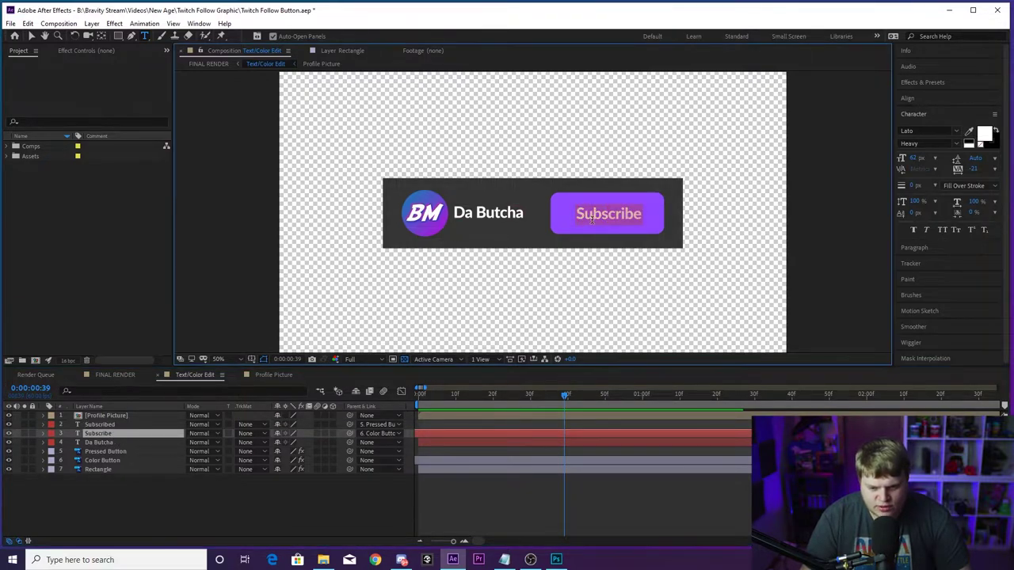
type("Follow")
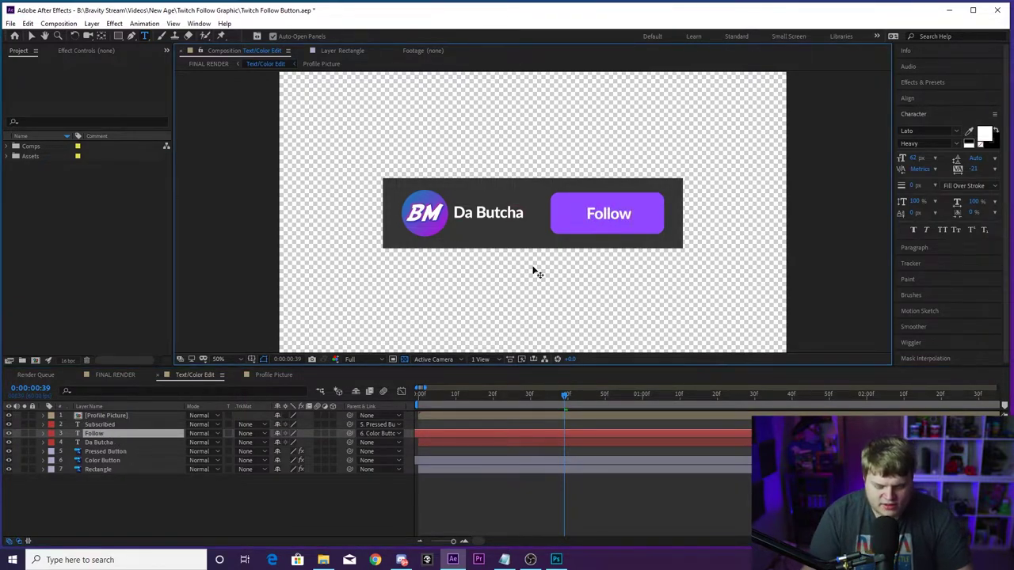
left_click(433, 436)
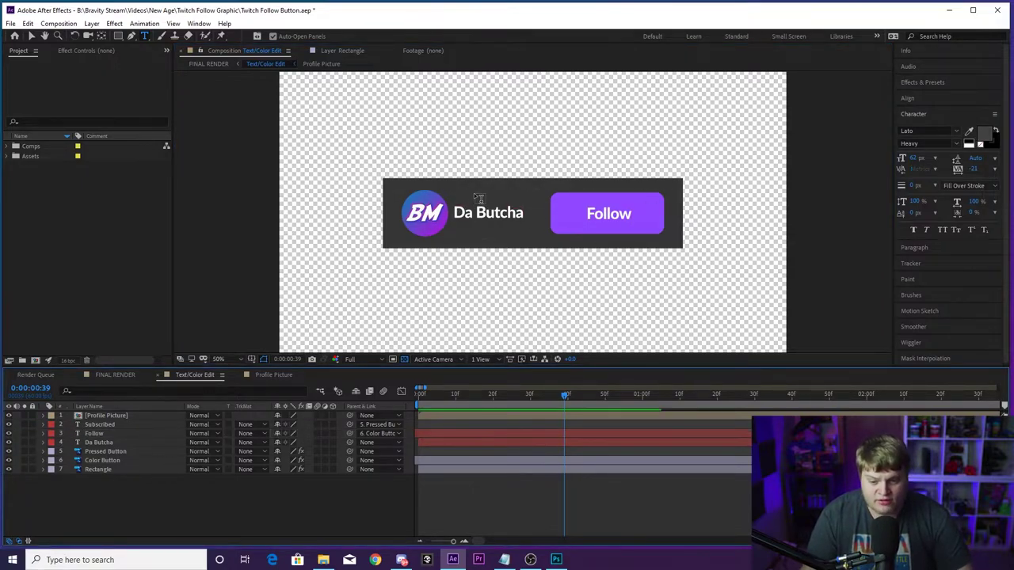
At 0:00:01:44, change the grey button's "Subscribed" text to "Following".
left_click_drag(567, 394, 810, 408)
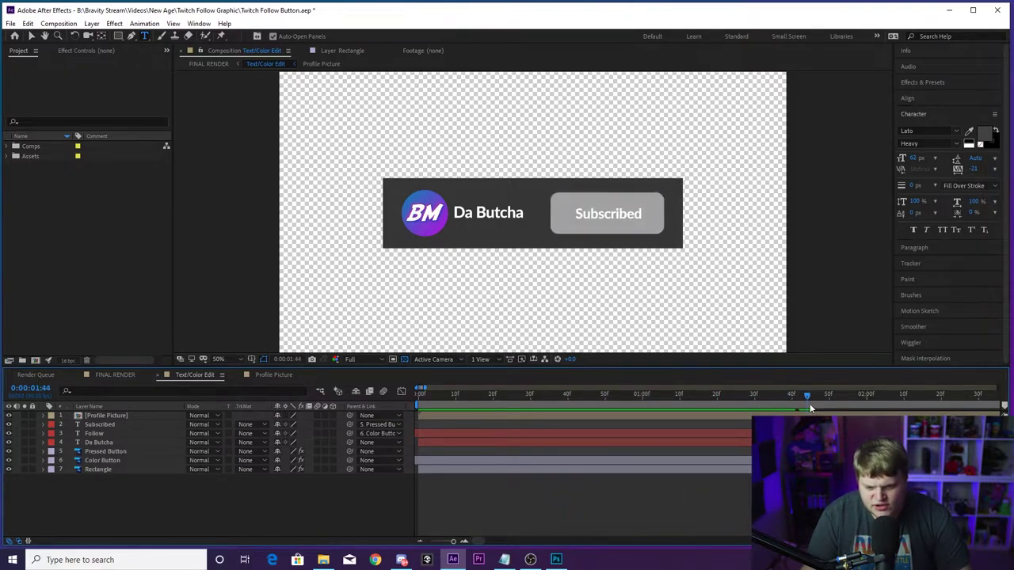
double_click(615, 213)
type("Following")
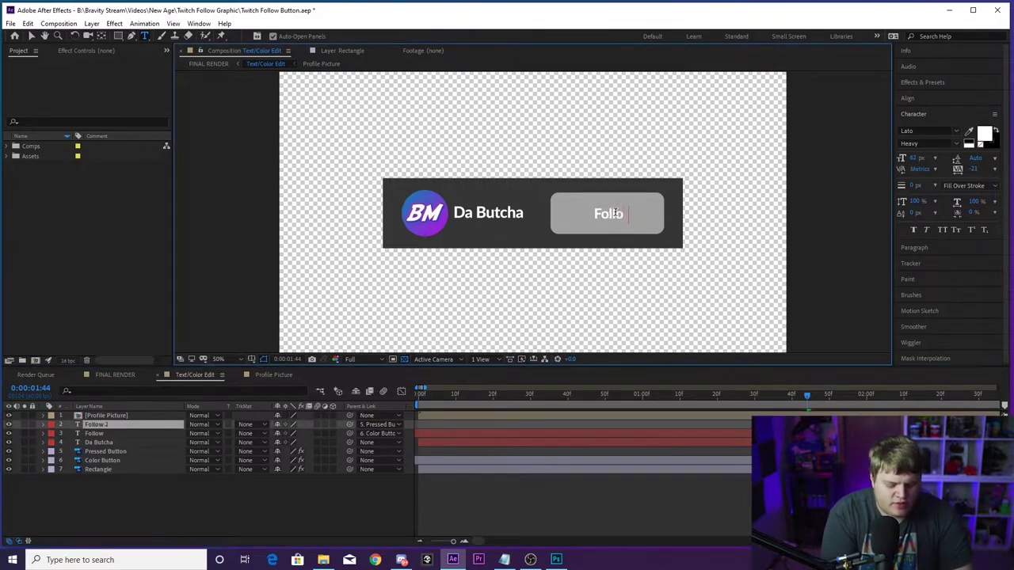
left_click(333, 477)
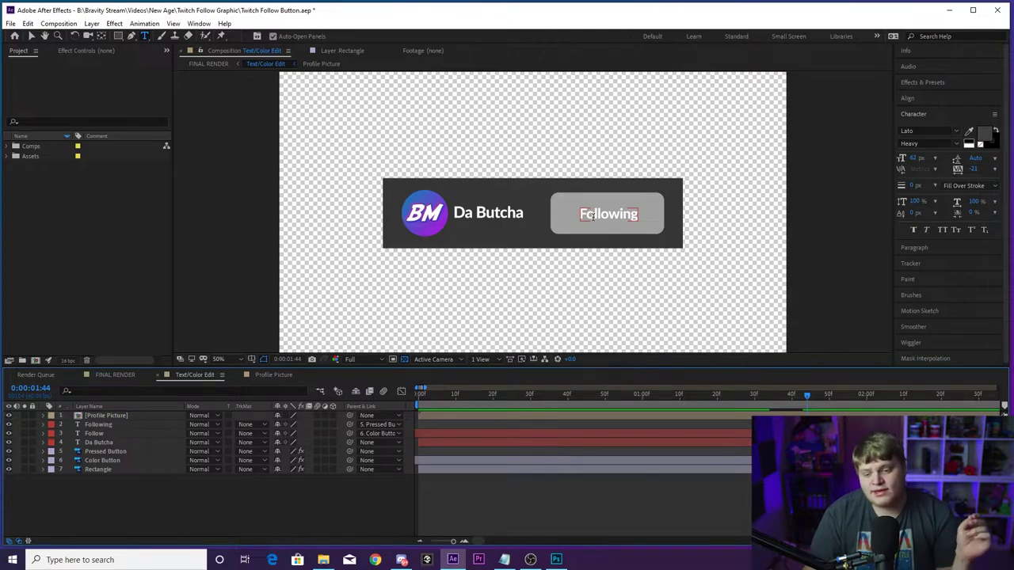
Return the playhead to 0:00:01:18 and select the purple button shape with the Selection tool.
left_click_drag(825, 394, 664, 395)
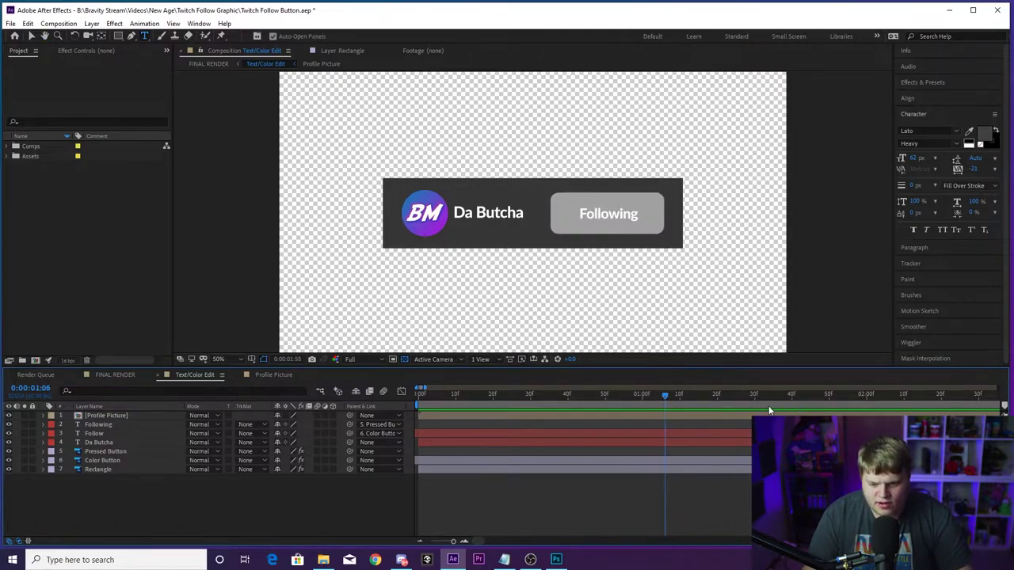
left_click(695, 395)
left_click_drag(736, 395, 711, 402)
key("v")
left_click(632, 229)
left_click(651, 221)
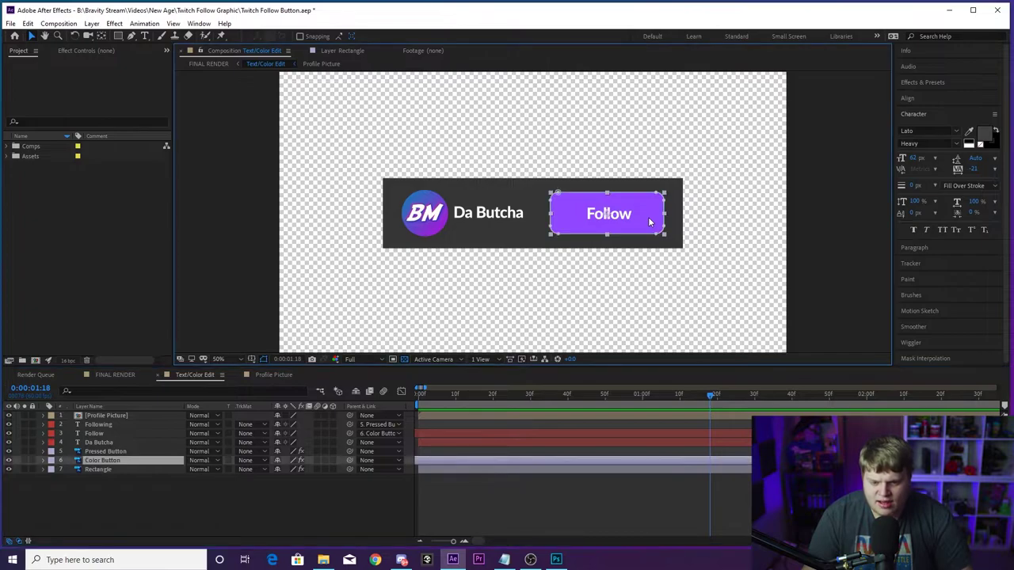
Compare the Color Button and Pressed Button layers, scrubbing to the grey Following state at 0:00:01:39.
left_click(224, 487)
left_click(111, 460)
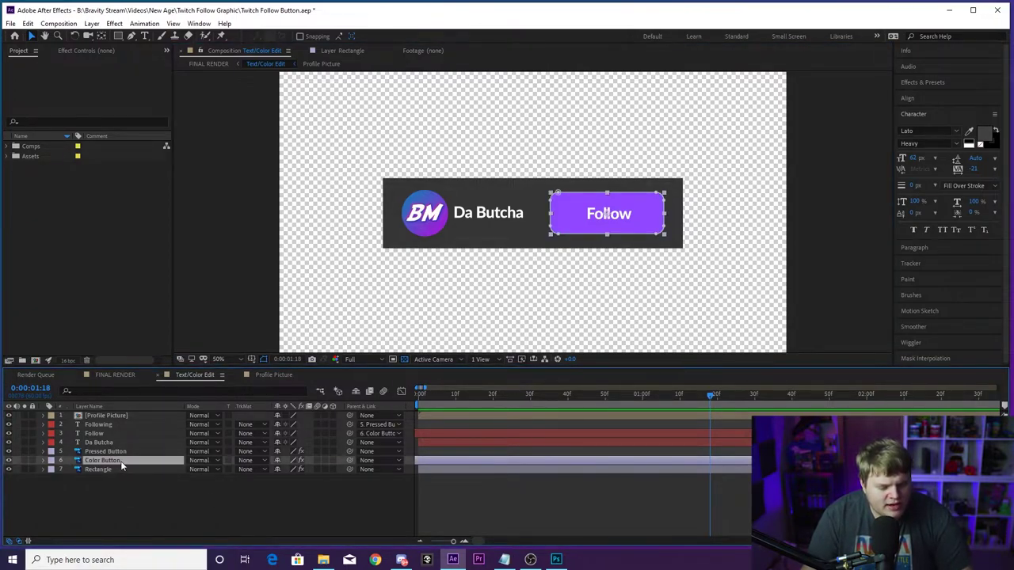
left_click(131, 454)
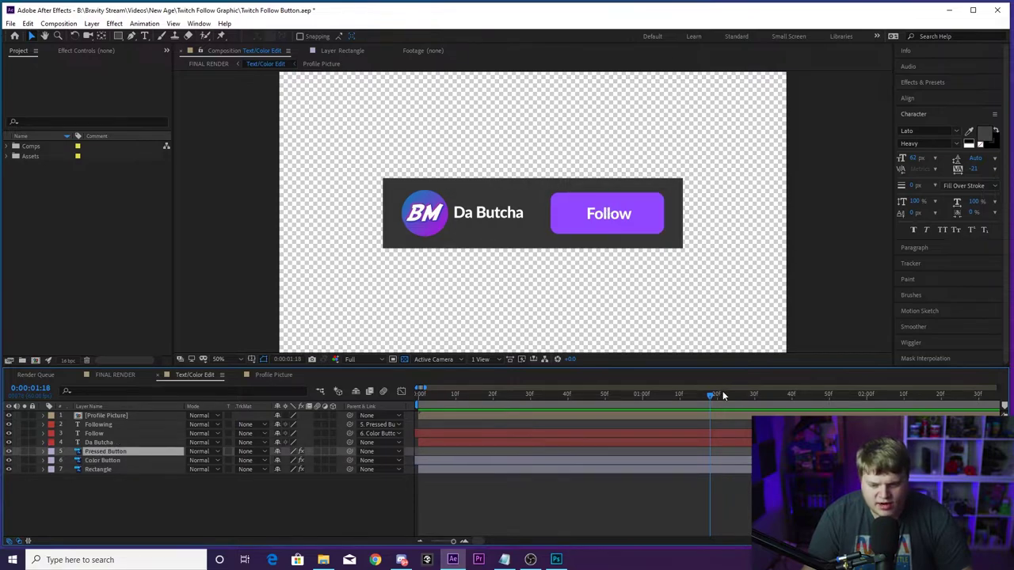
left_click_drag(722, 395, 791, 400)
left_click(689, 236)
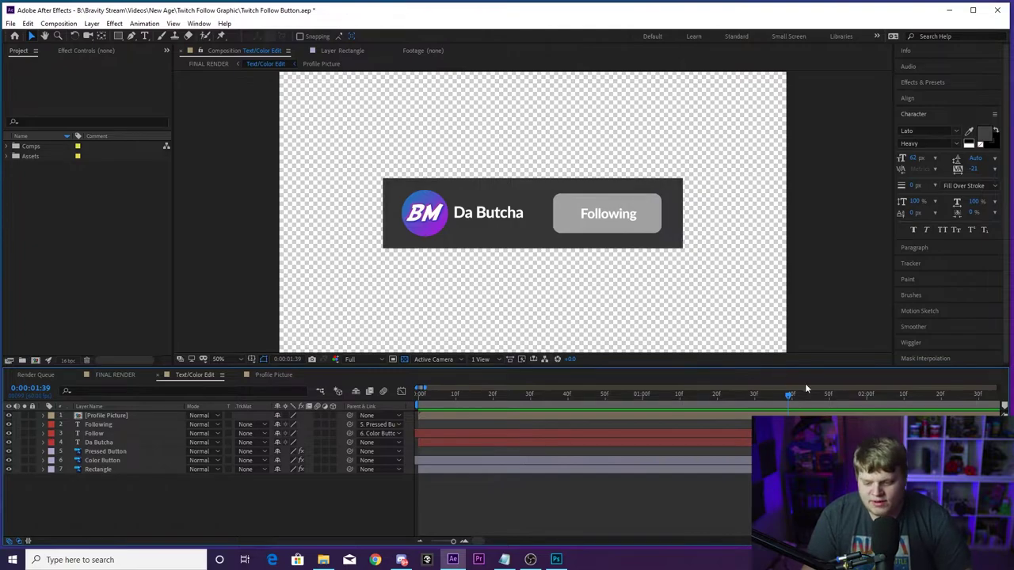
At 0:00:01:26, change the Fill colour of the Color Button layer to bright blue.
left_click_drag(790, 394, 739, 395)
left_click(648, 228)
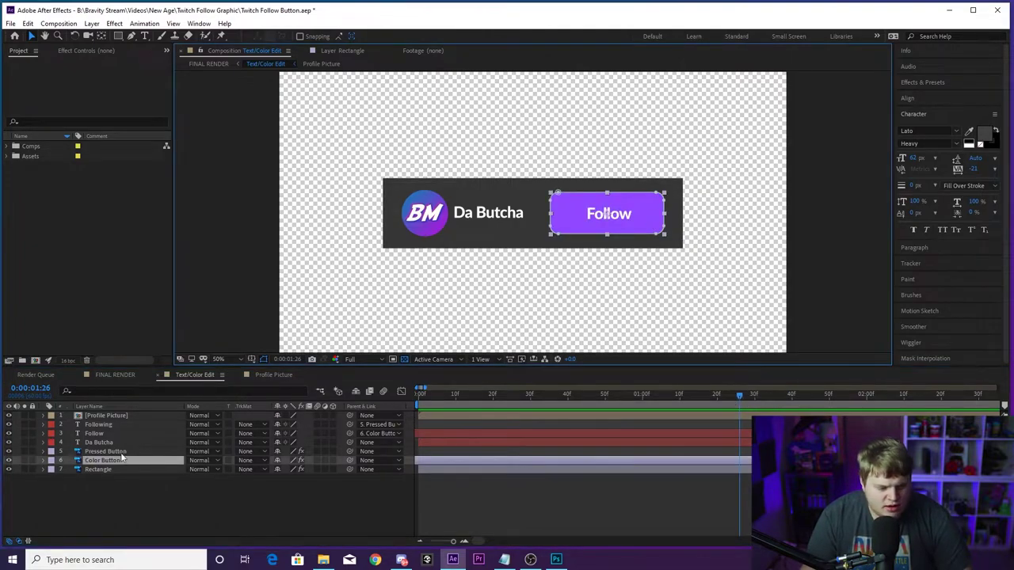
left_click(87, 51)
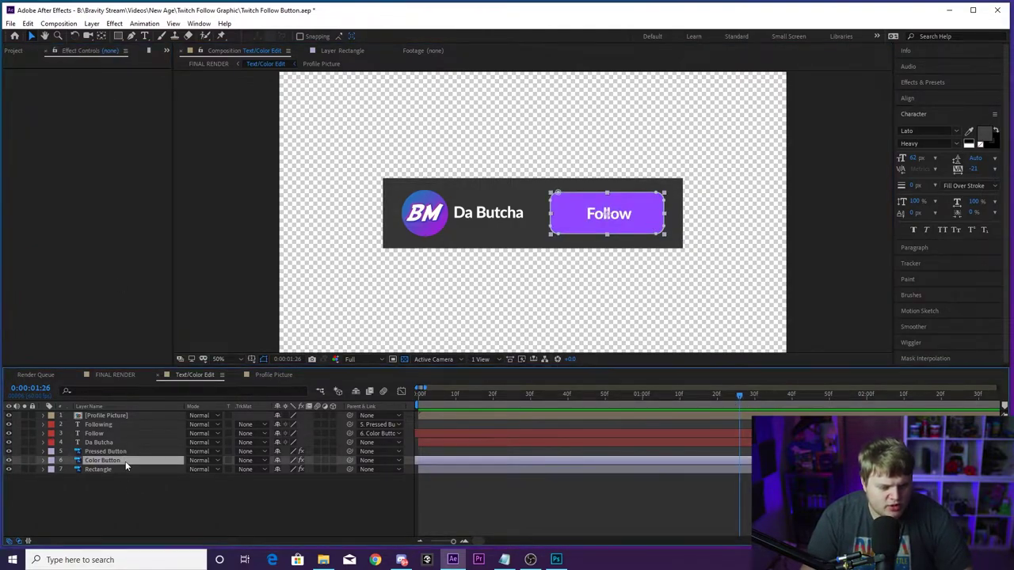
left_click(166, 51)
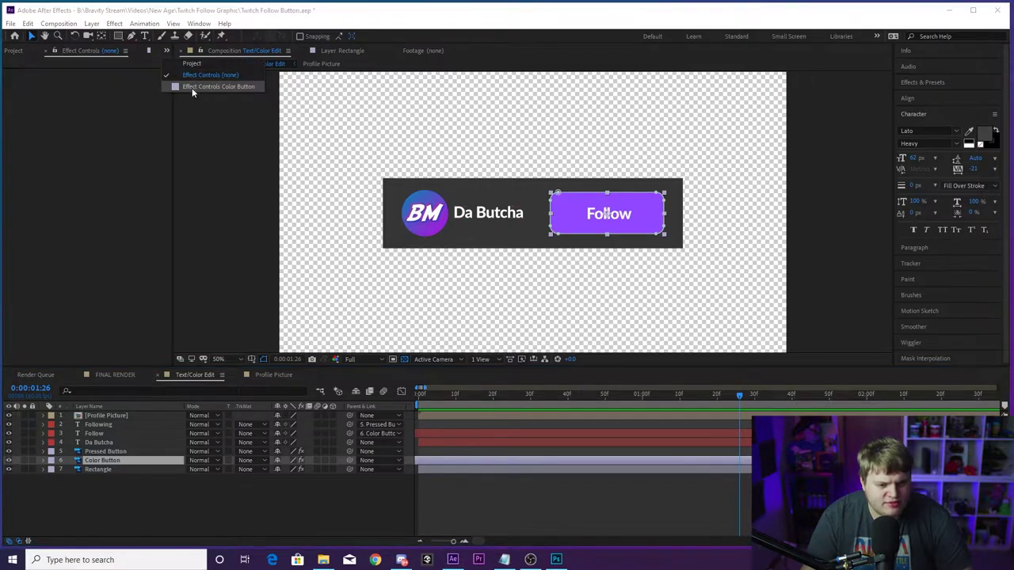
left_click(192, 89)
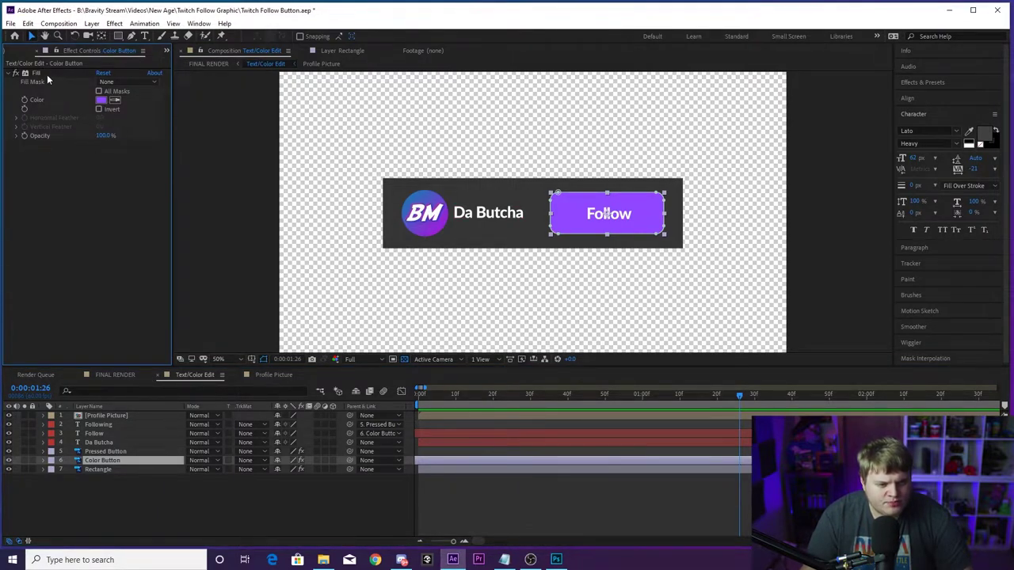
left_click(100, 101)
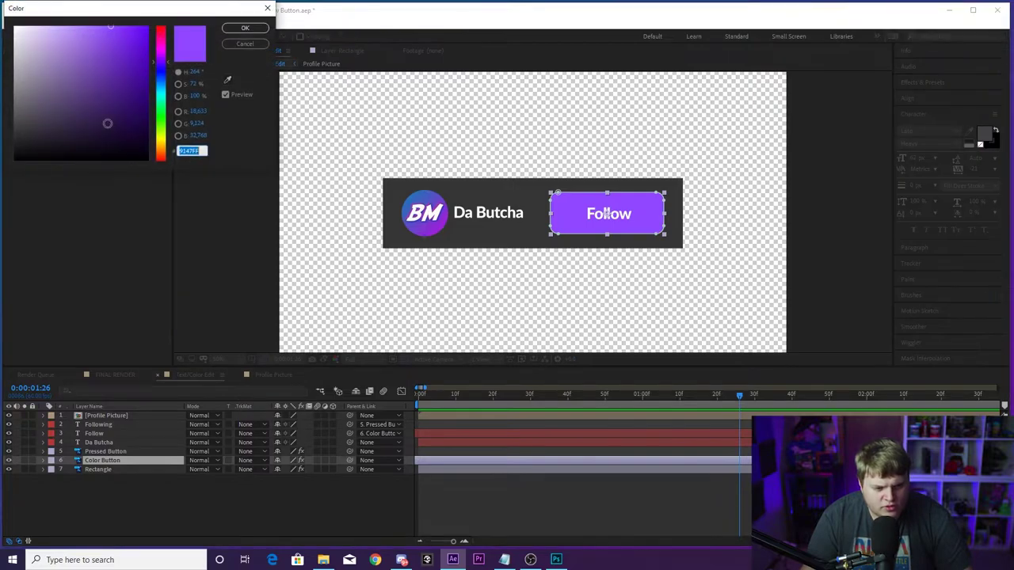
left_click(159, 84)
left_click_drag(130, 68, 127, 20)
left_click(245, 28)
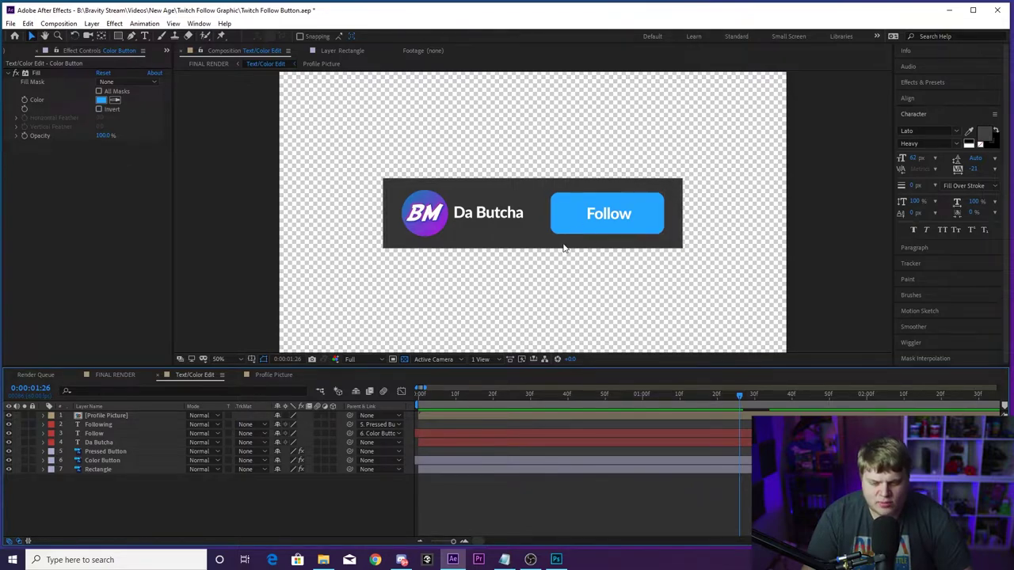
Play back the Text/Color Edit composition from the start to check the recoloured button.
left_click_drag(740, 397, 323, 412)
key("space")
key("space")
At 0:00:01:16, change the Fill colour of the background Rectangle layer to light grey ECECEC.
left_click(515, 244)
left_click(516, 241)
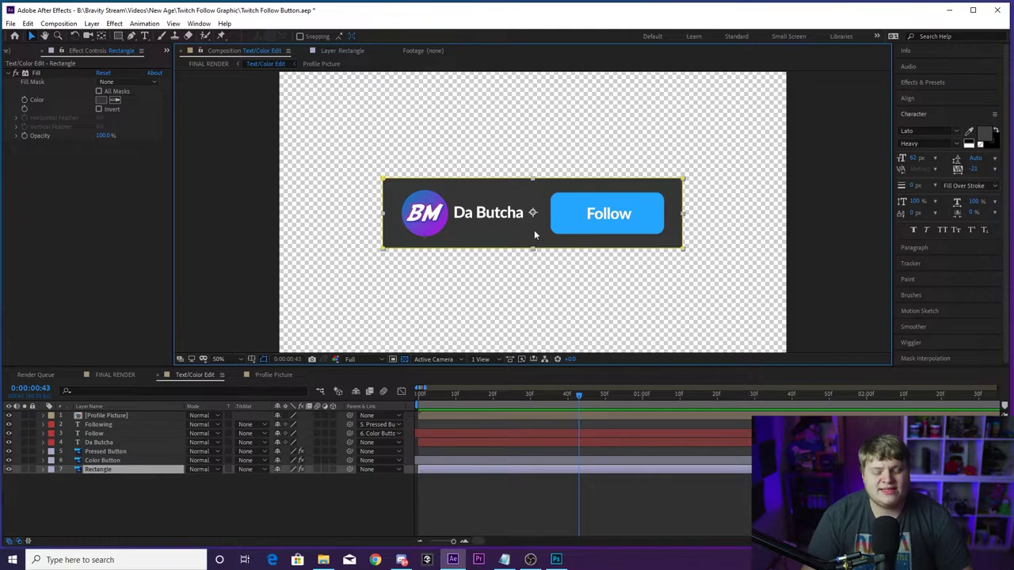
left_click_drag(579, 400, 702, 408)
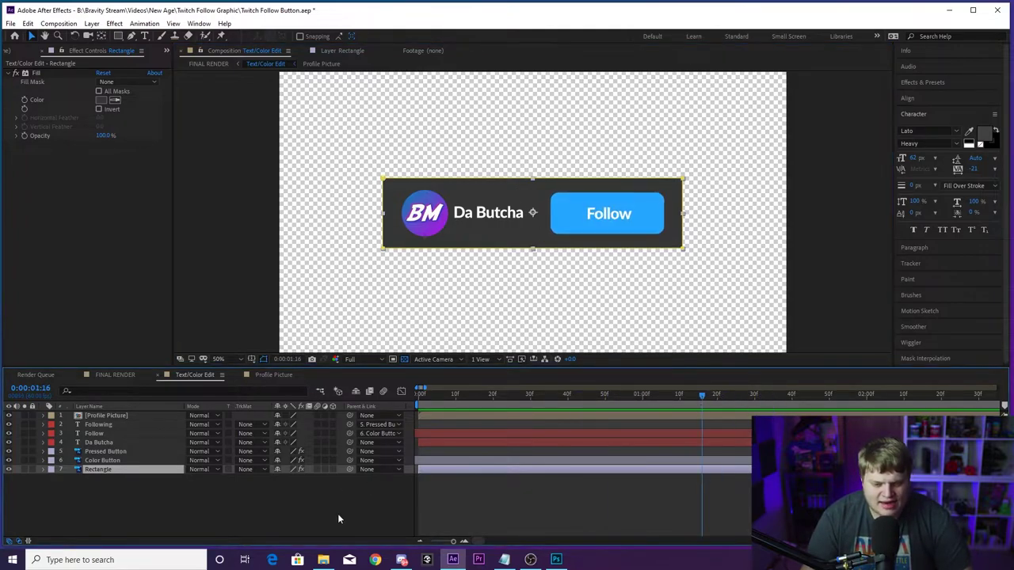
left_click(295, 517)
left_click(115, 470)
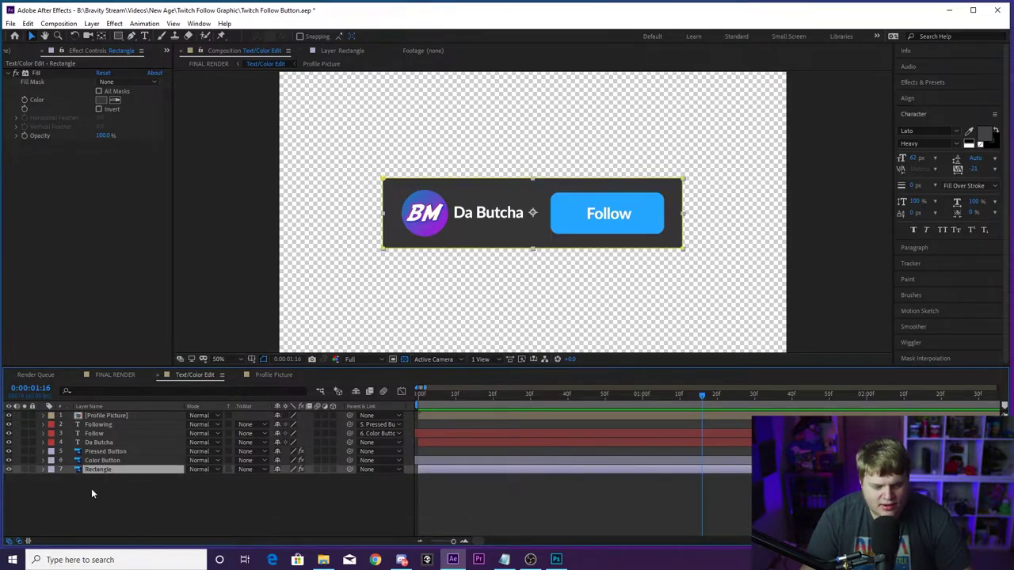
left_click(38, 79)
left_click(100, 100)
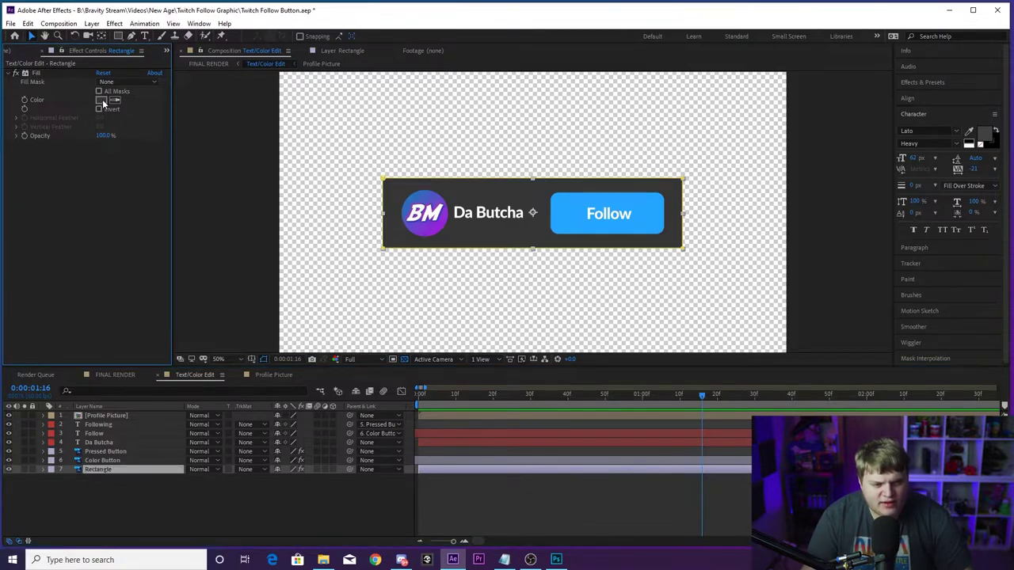
mouse_move(57, 100)
left_mouse_down()
mouse_move(14, 91)
mouse_move(13, 37)
left_mouse_up()
left_click(245, 28)
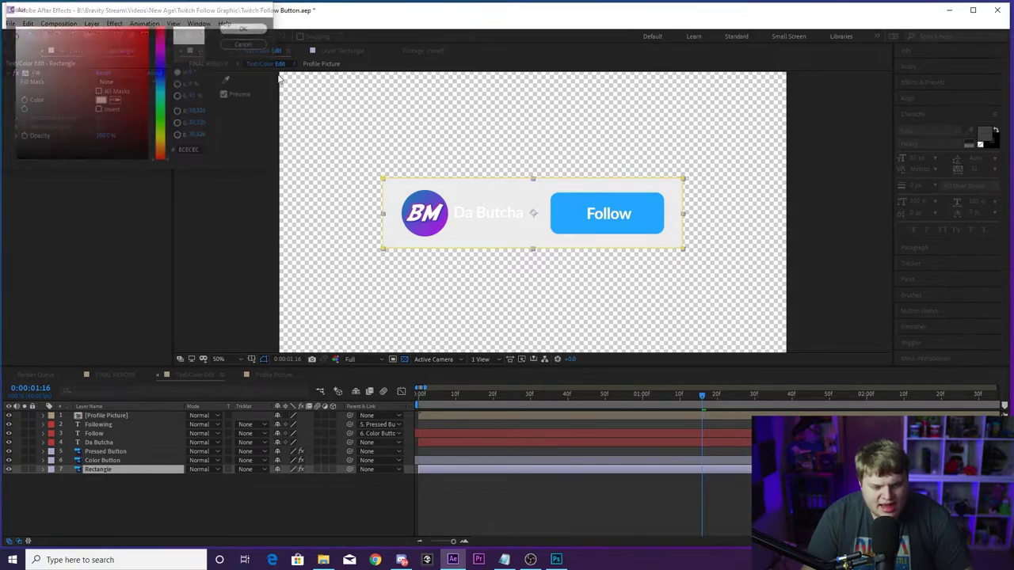
left_click(370, 497)
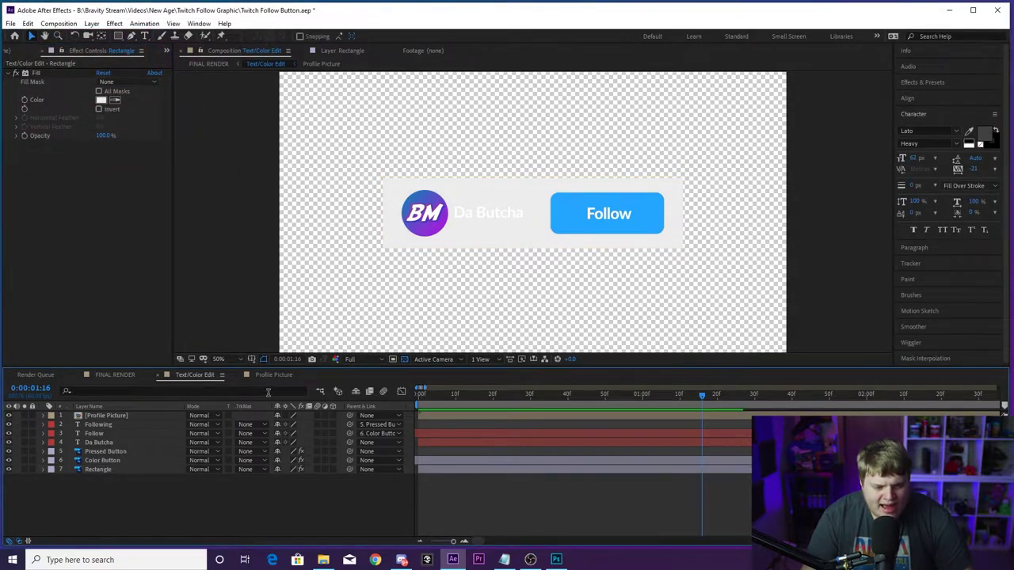
Check the light background in the FINAL RENDER composition at 0:00:01:22 and reopen the nested Text/Color Edit composition.
left_click(116, 375)
left_click_drag(454, 402, 515, 408)
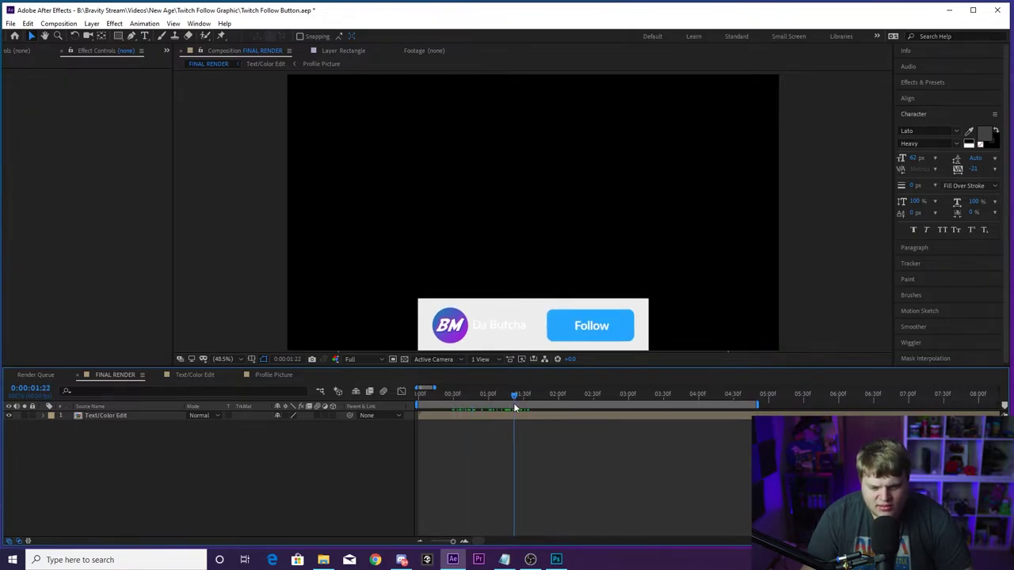
double_click(504, 333)
Select the whole channel name text and set its fill colour to dark grey 313131.
double_click(489, 215)
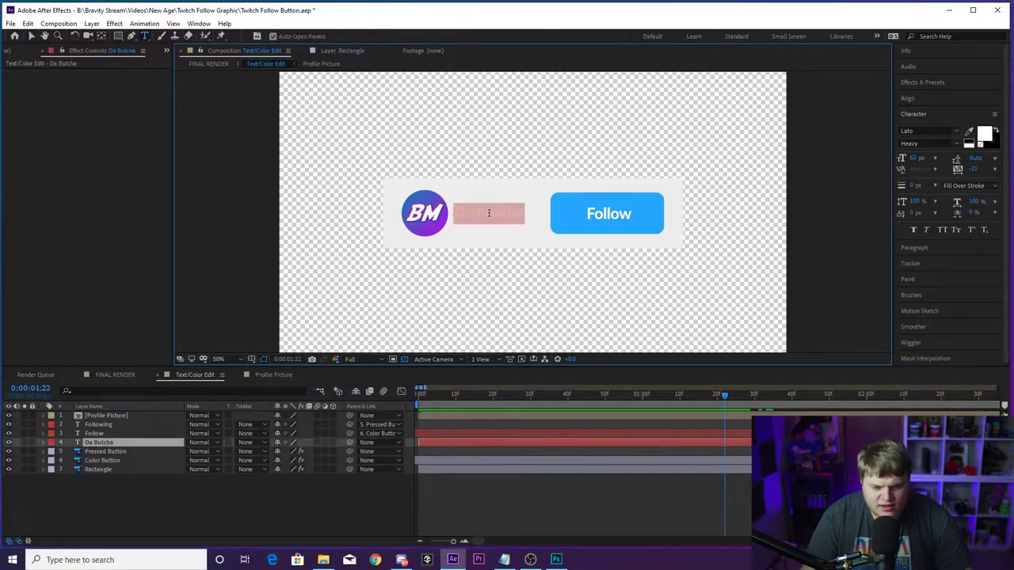
left_click(467, 220)
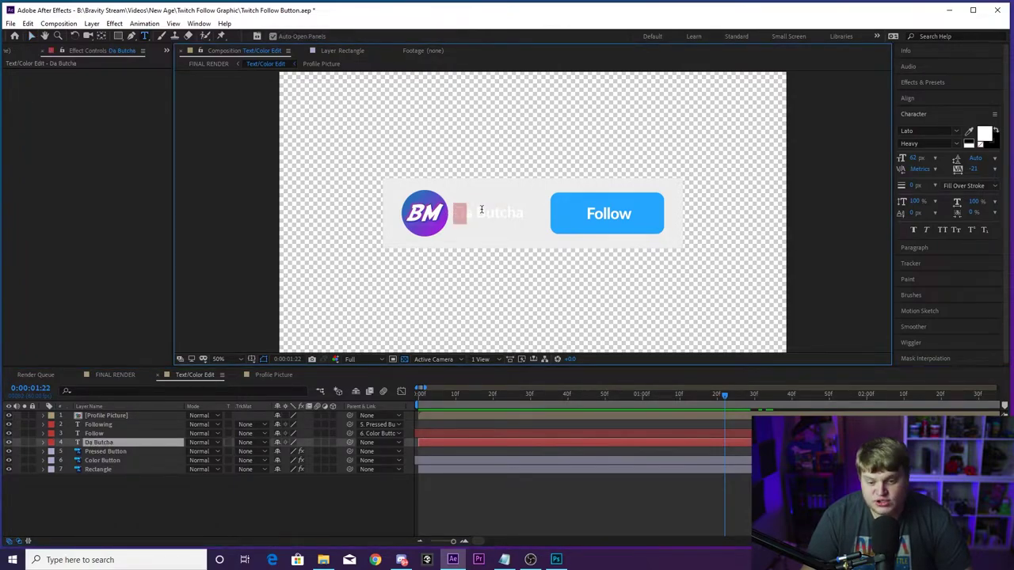
left_click_drag(454, 212, 524, 206)
left_click(498, 212)
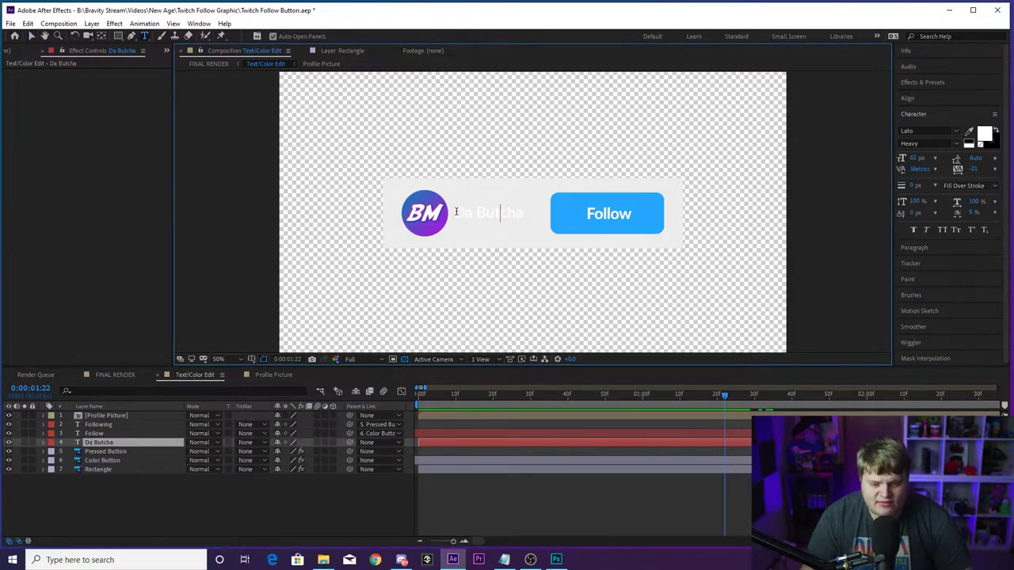
left_click_drag(456, 212, 576, 269)
left_click(984, 137)
mouse_move(127, 122)
left_mouse_down()
mouse_move(91, 135)
mouse_move(13, 131)
mouse_move(14, 140)
left_mouse_up()
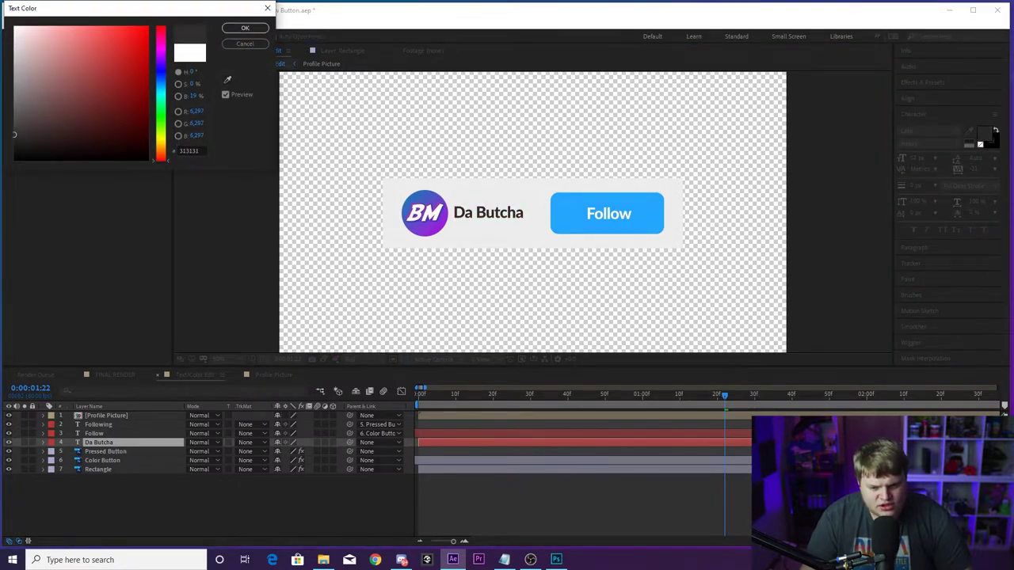
left_click(245, 27)
left_click(288, 491)
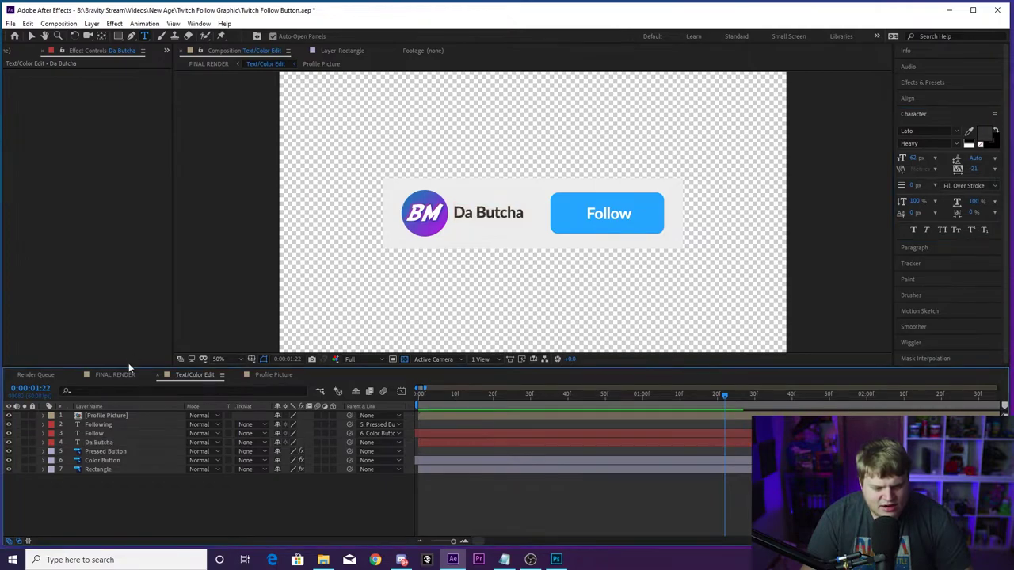
Play the FINAL RENDER composition from the start to check the follow button animation with the new colours.
left_click(115, 375)
left_click(418, 394)
key("space")
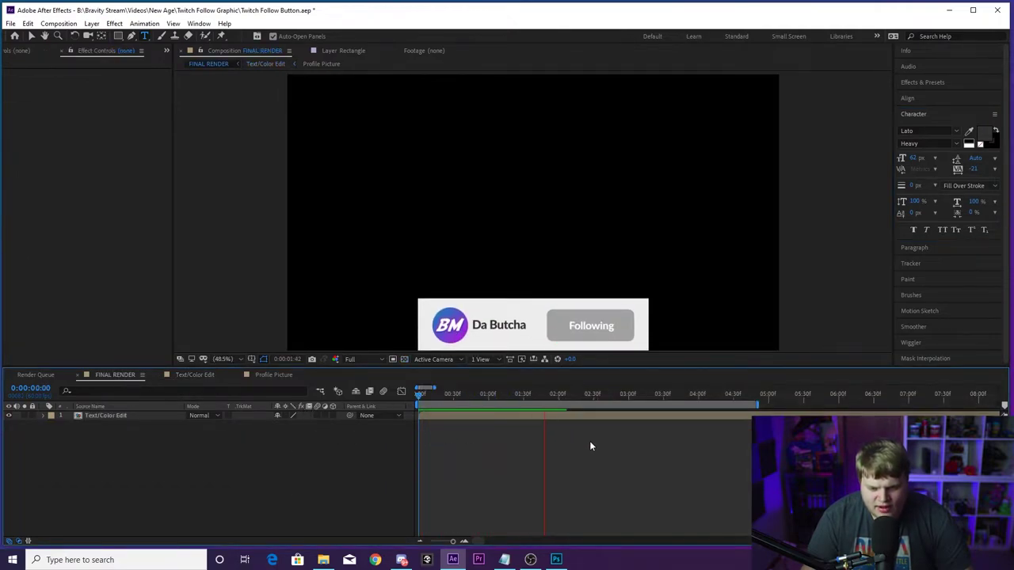
key("space")
key("space")
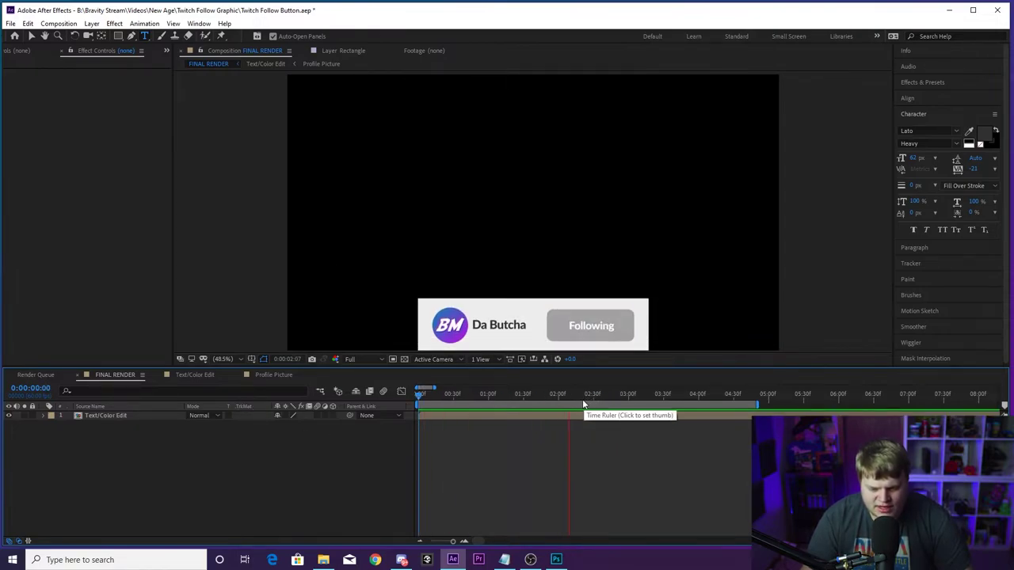
In the Profile Picture composition, delete the BravityM Avi 2019.jpg layer and undo the deletion.
left_click(269, 374)
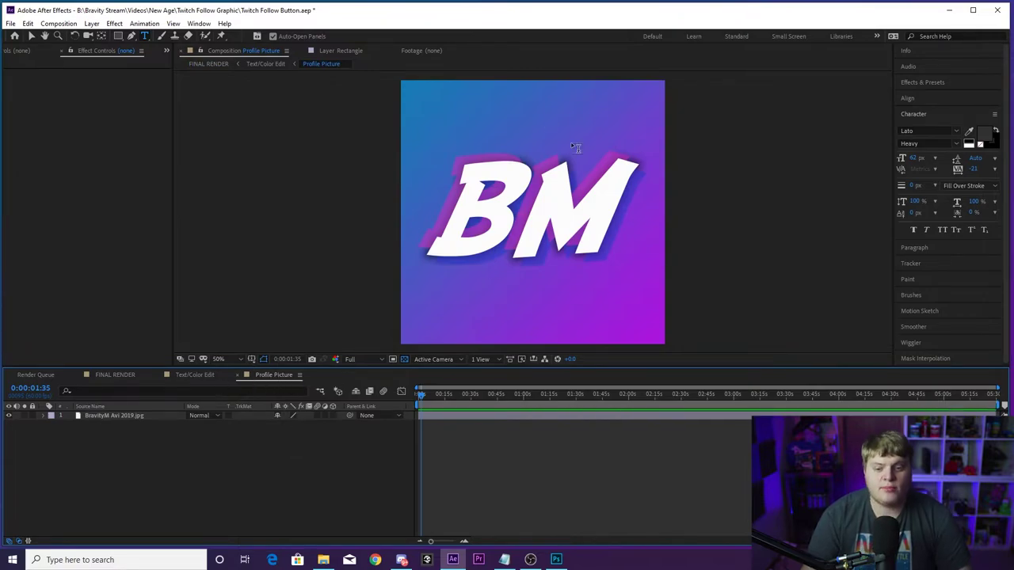
key("v")
left_click(521, 232)
left_click(186, 465)
left_click(164, 417)
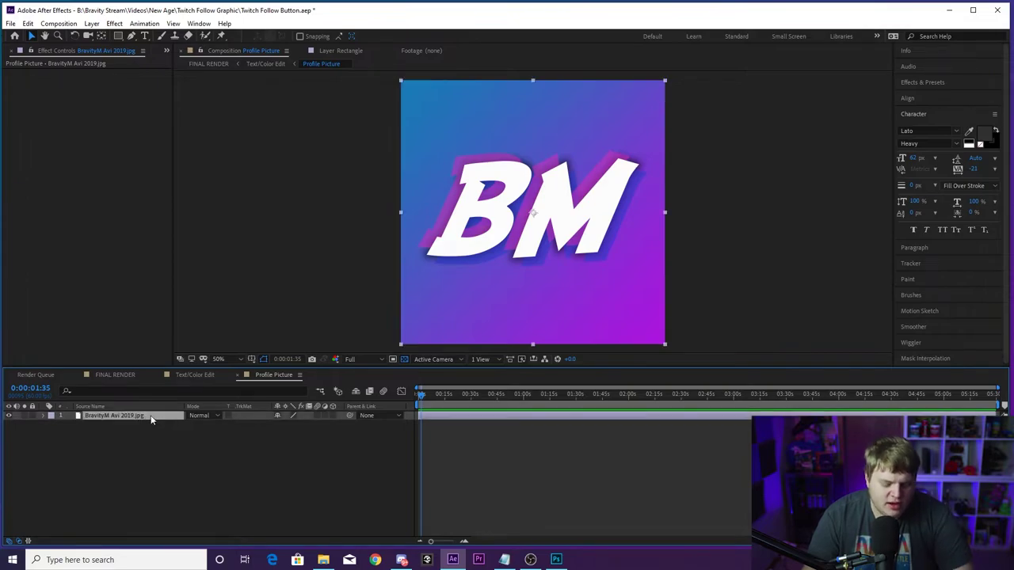
key("Delete")
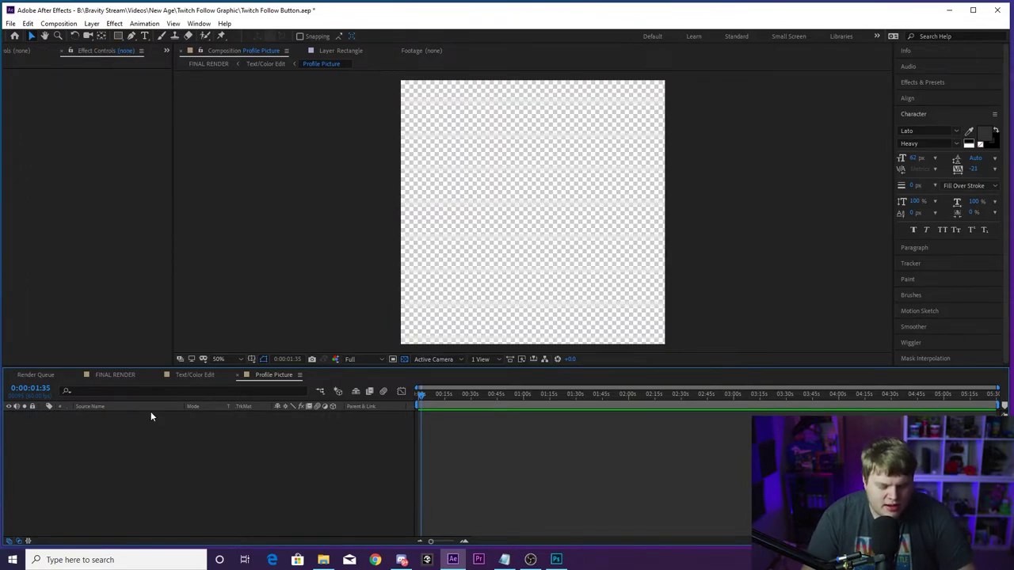
key("ctrl+z")
mouse_move(400, 345)
left_mouse_down()
mouse_move(362, 382)
mouse_move(401, 345)
left_mouse_up()
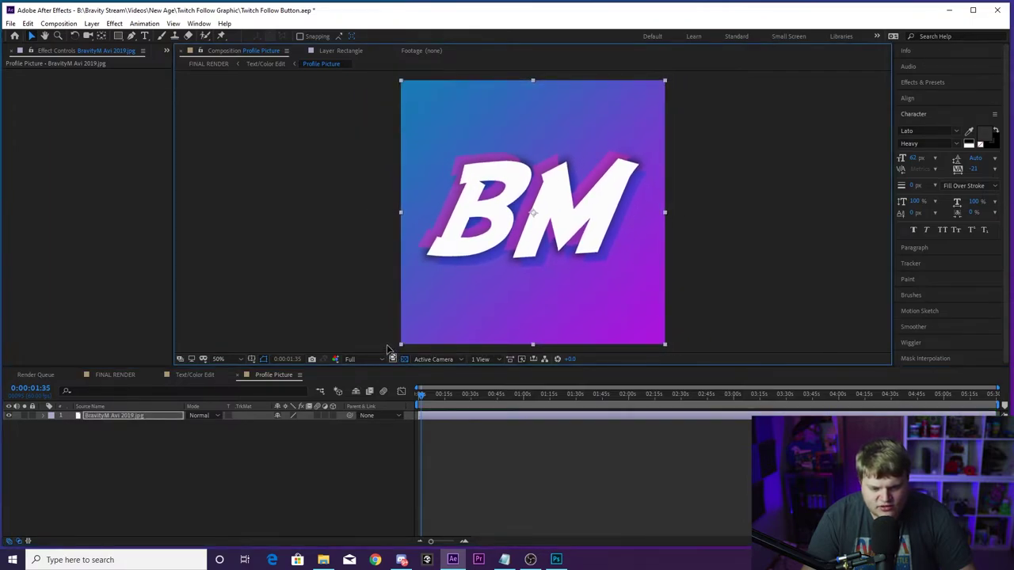
left_click(351, 433)
In the Text/Color Edit composition, replace the channel name text beside the profile picture with "BravityM".
left_click(194, 374)
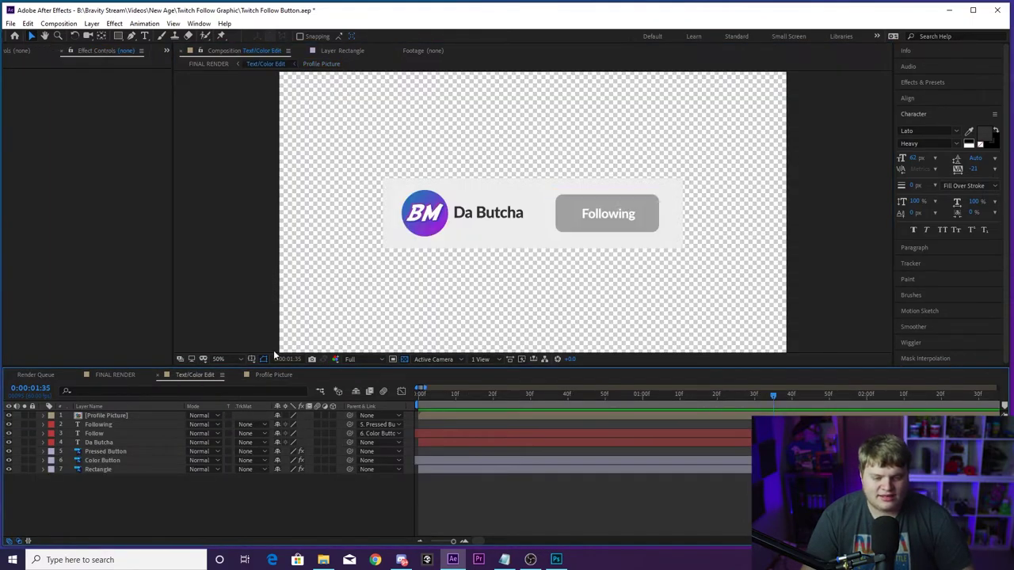
left_click(427, 215)
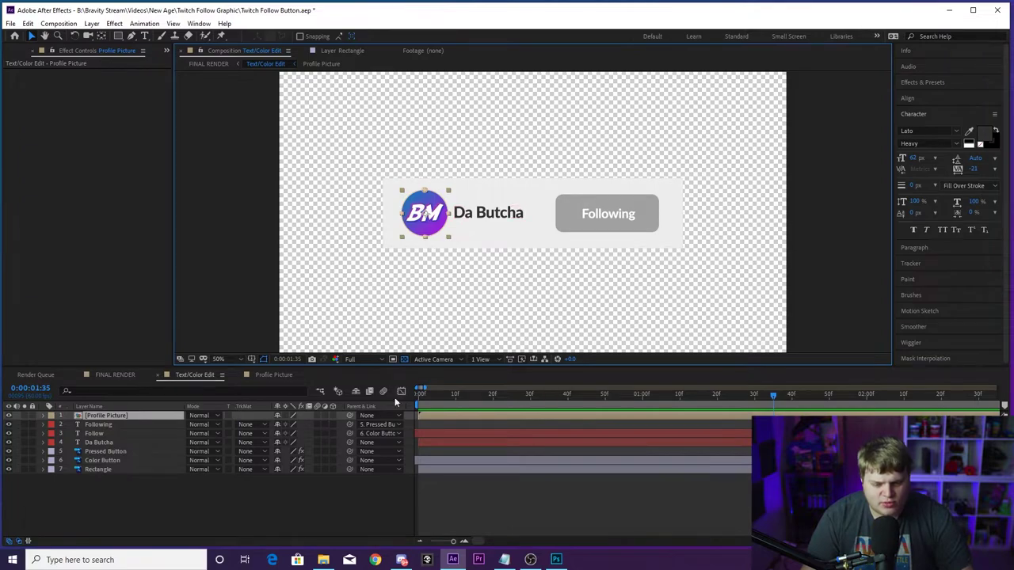
left_click(402, 491)
left_click(427, 214)
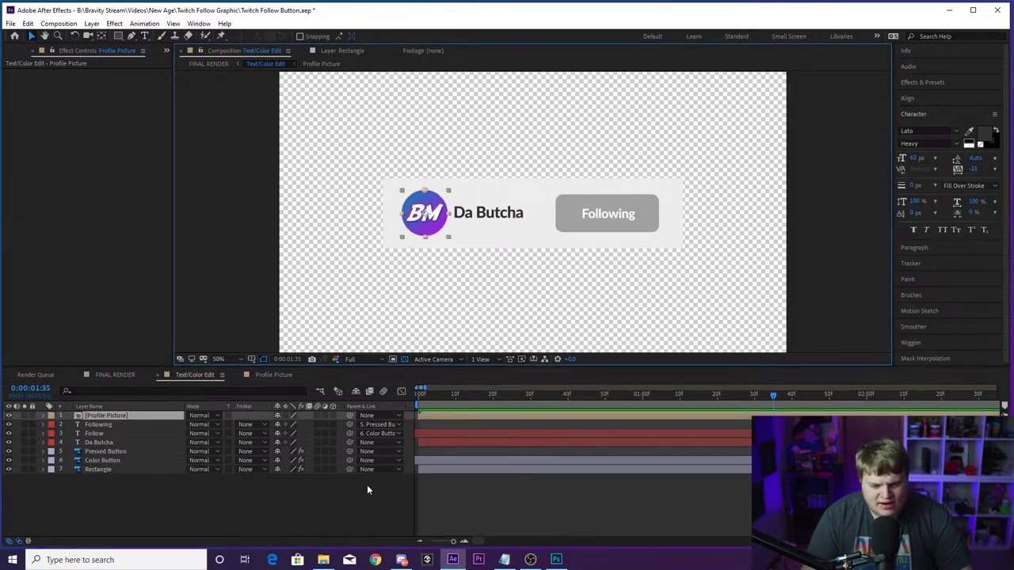
double_click(493, 214)
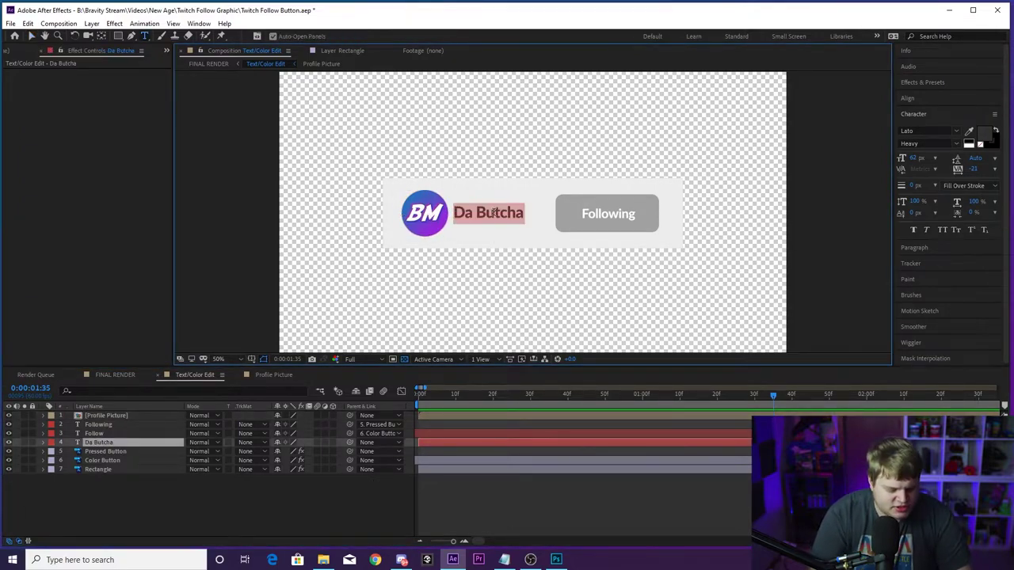
type("BravityM")
left_click(369, 483)
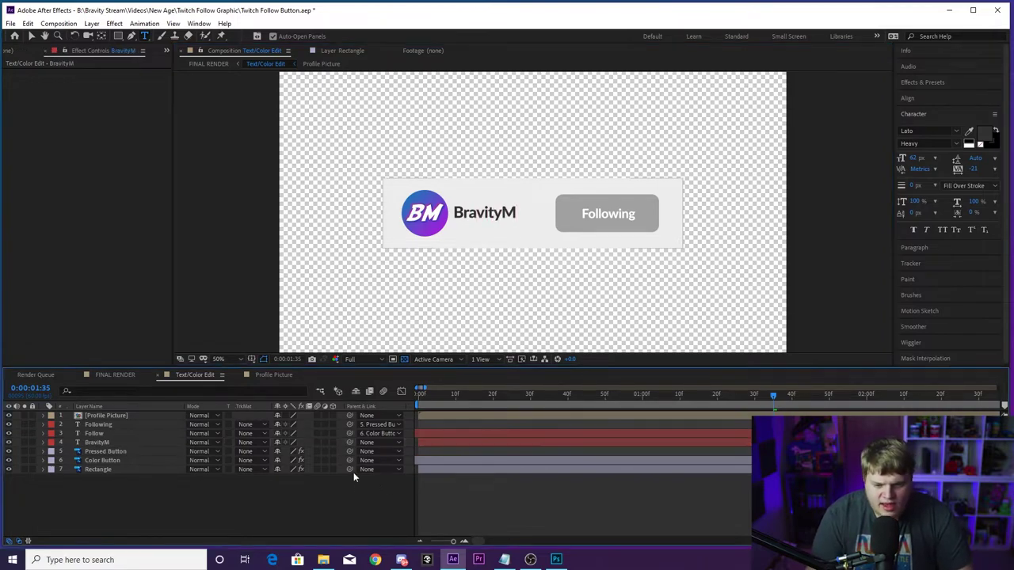
Change the grey button's text to "Subscribed" and, at 0:00:01:27, the blue button's text to "Subscribe".
double_click(614, 216)
type("Subscribed")
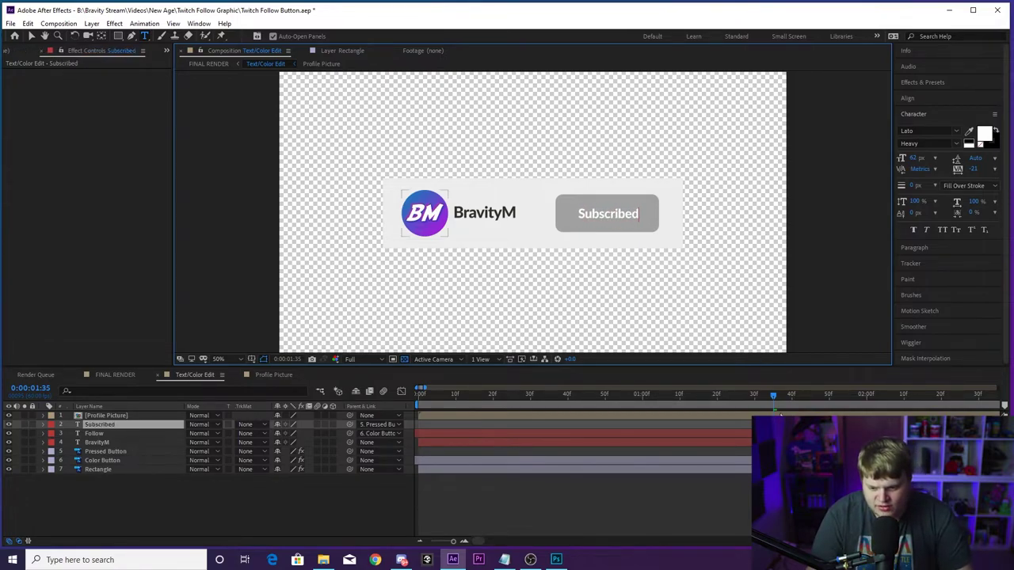
left_click(745, 395)
double_click(606, 212)
type("Subscribe")
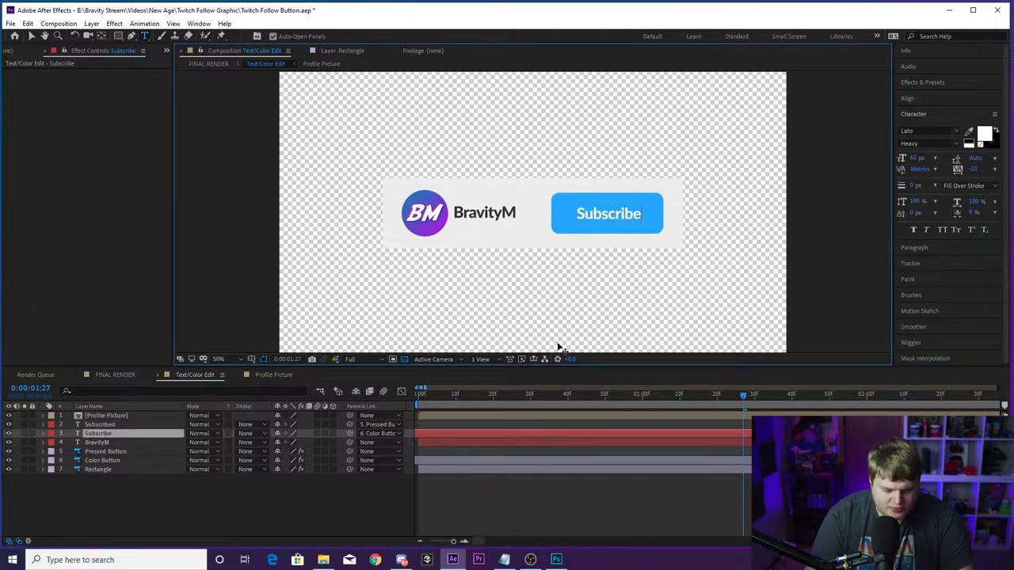
Set the Fill colour of the Color Button layer to red EC1D1D and return to the Selection tool.
left_click(126, 460)
left_click(100, 100)
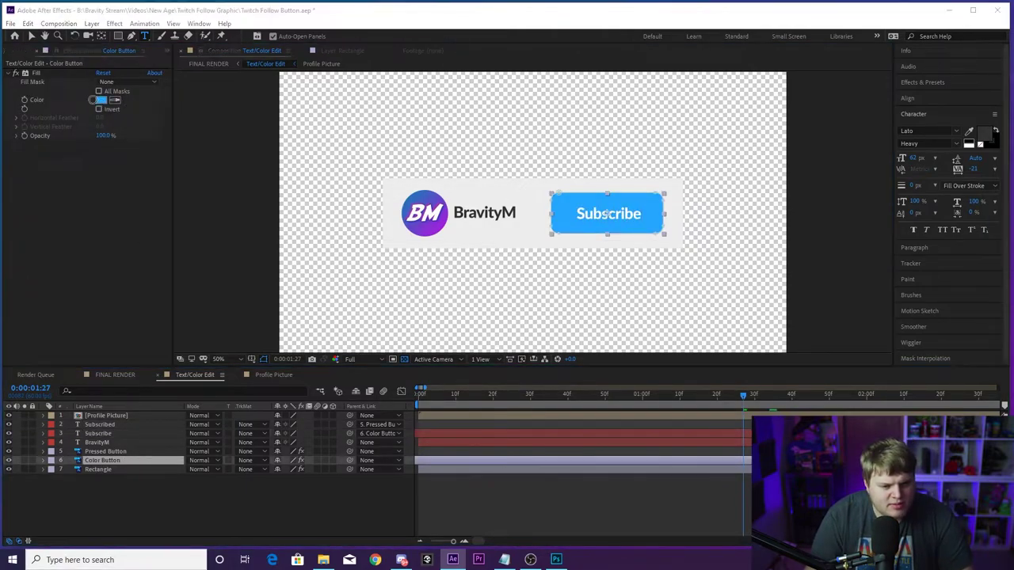
left_click_drag(163, 150, 163, 197)
left_click_drag(121, 74, 131, 36)
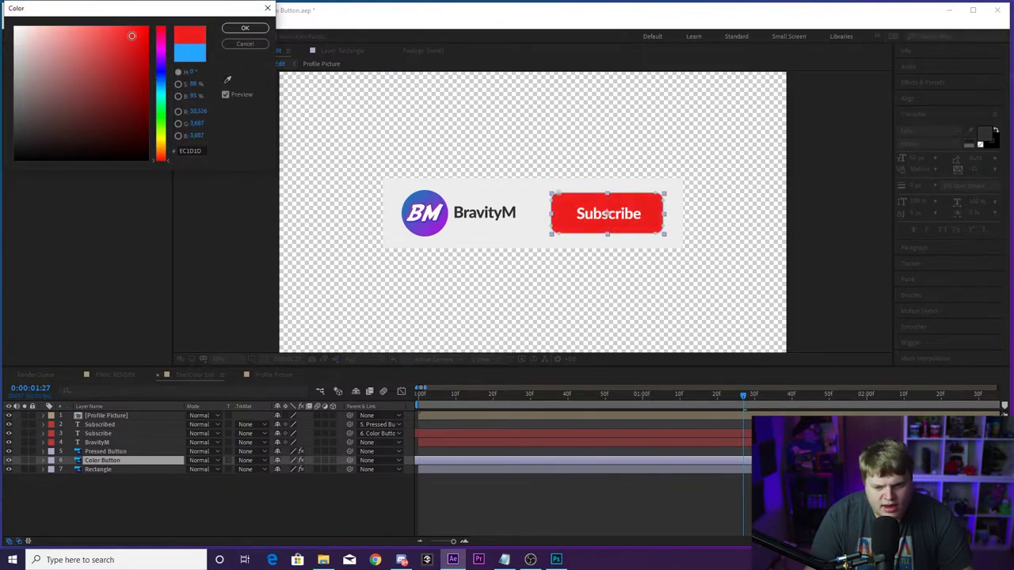
left_click(244, 27)
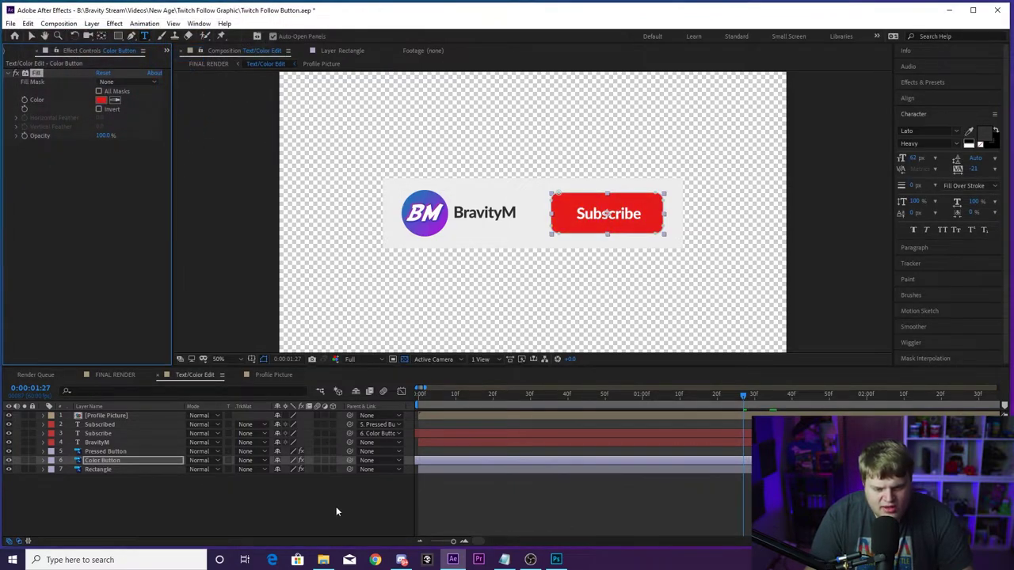
key("v")
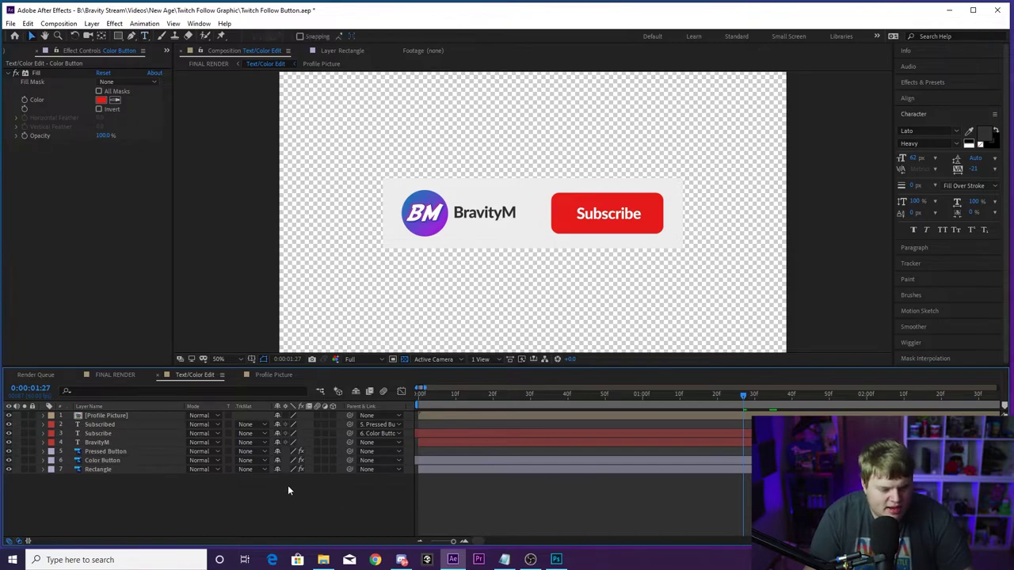
Preview the customized animation in the FINAL RENDER composition and move to a frame where the red button is visible.
left_click(96, 376)
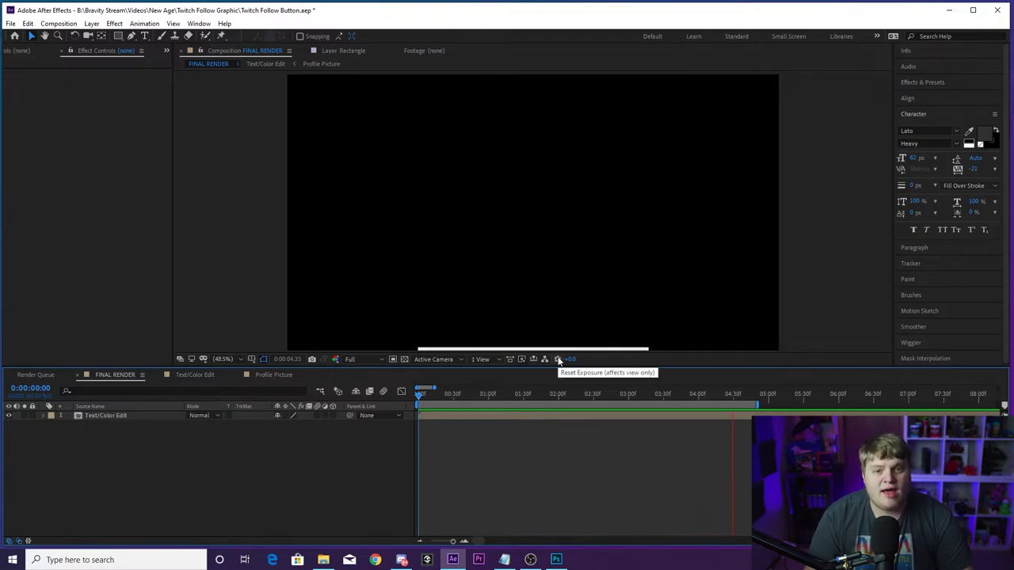
key("space")
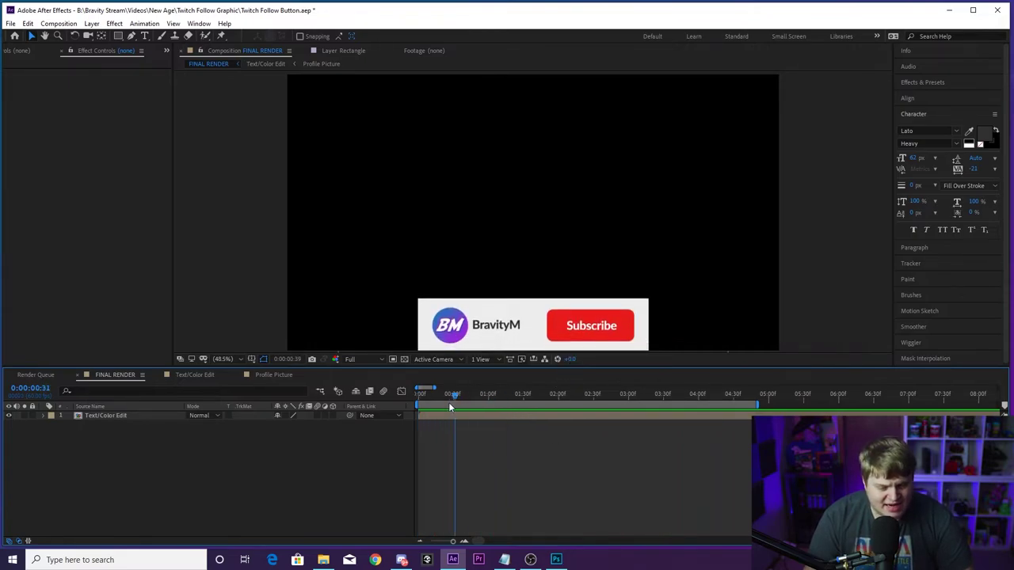
left_click(449, 403)
In the Text/Color Edit composition, examine each layer from Rectangle up to Profile Picture, and check the Profile Picture composition.
left_click(195, 375)
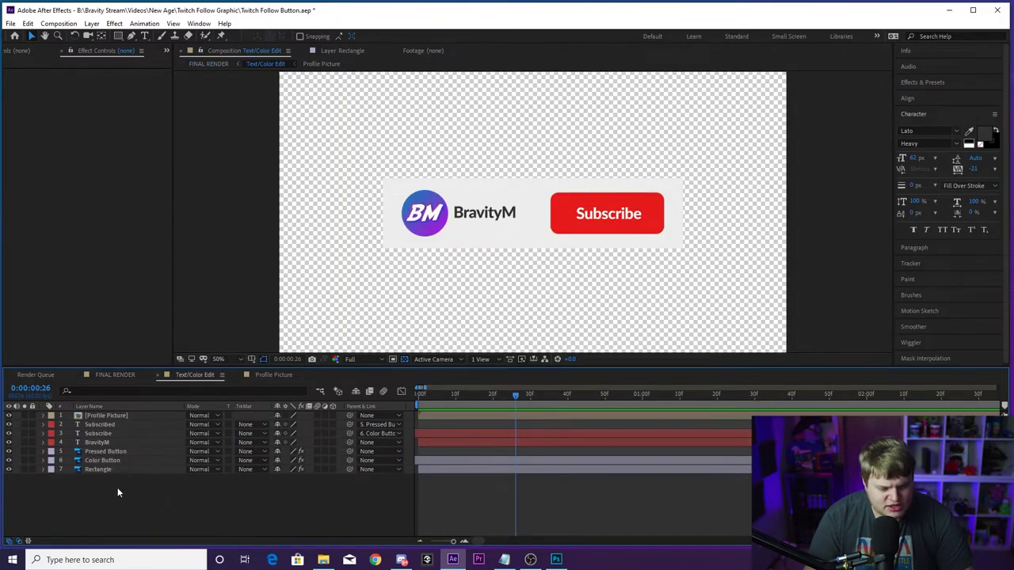
left_click(105, 467)
left_click(110, 461)
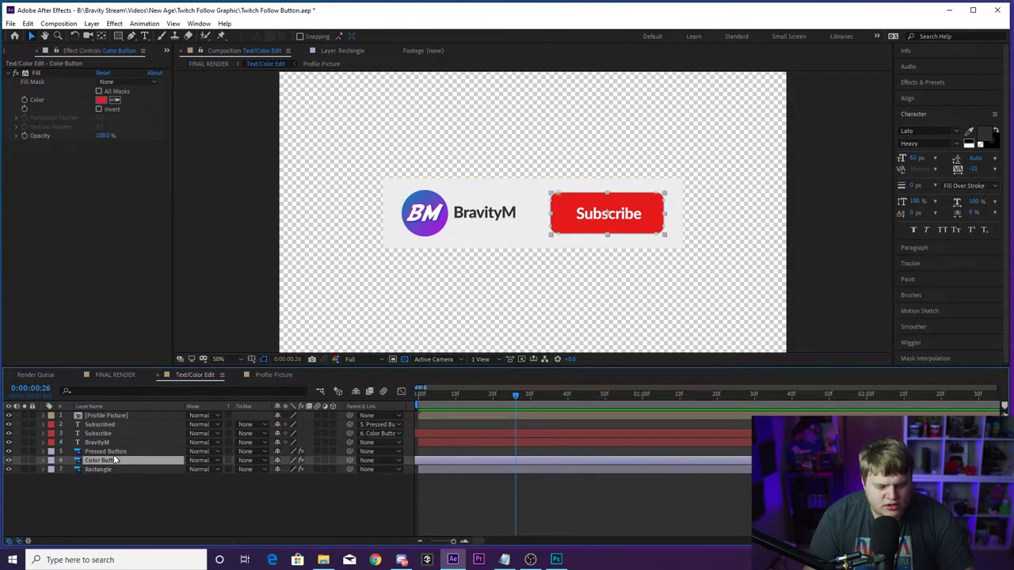
left_click(104, 451)
left_click(104, 443)
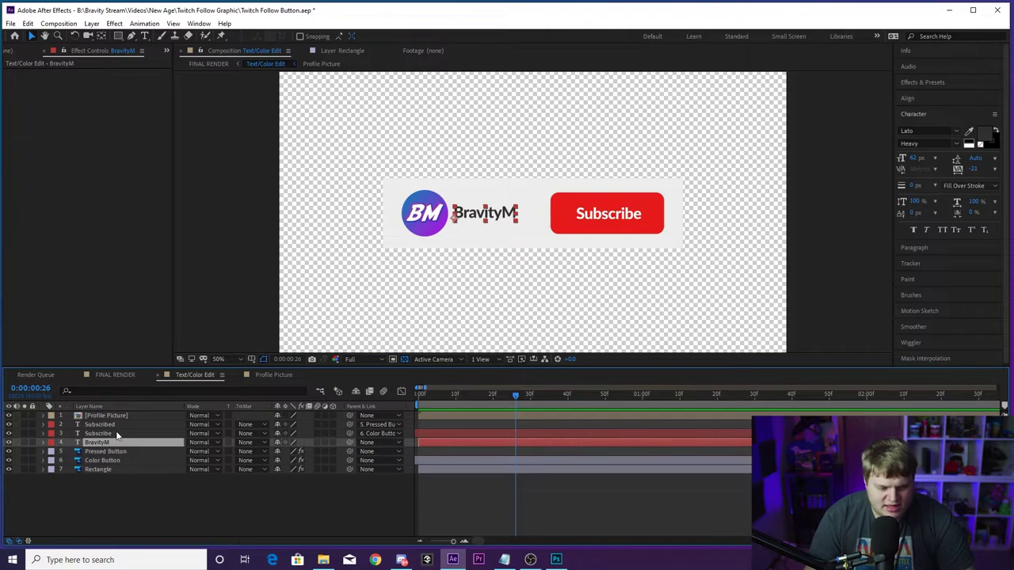
left_click(116, 434)
left_click(117, 424)
left_click(120, 415)
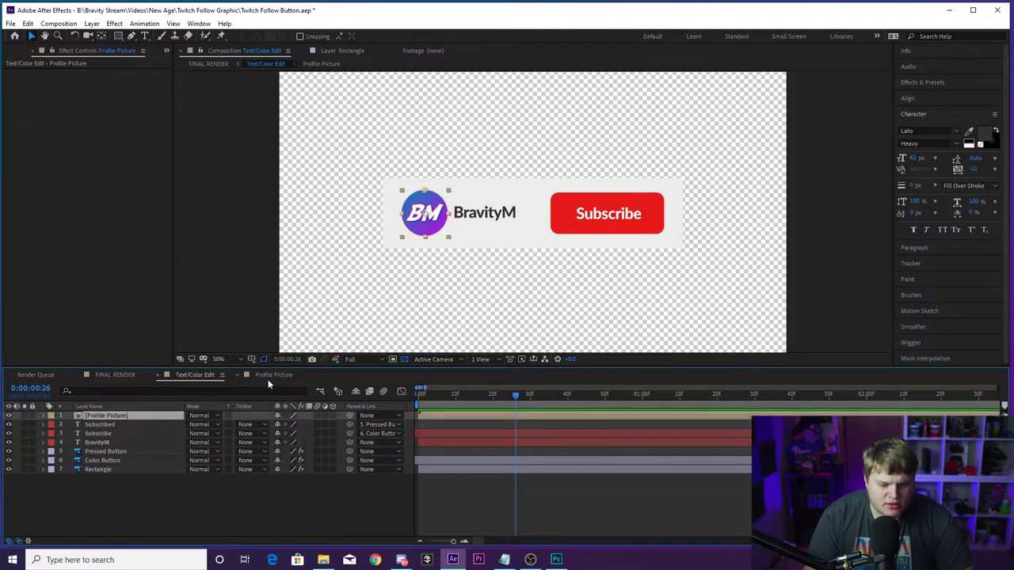
left_click(267, 378)
left_click(187, 376)
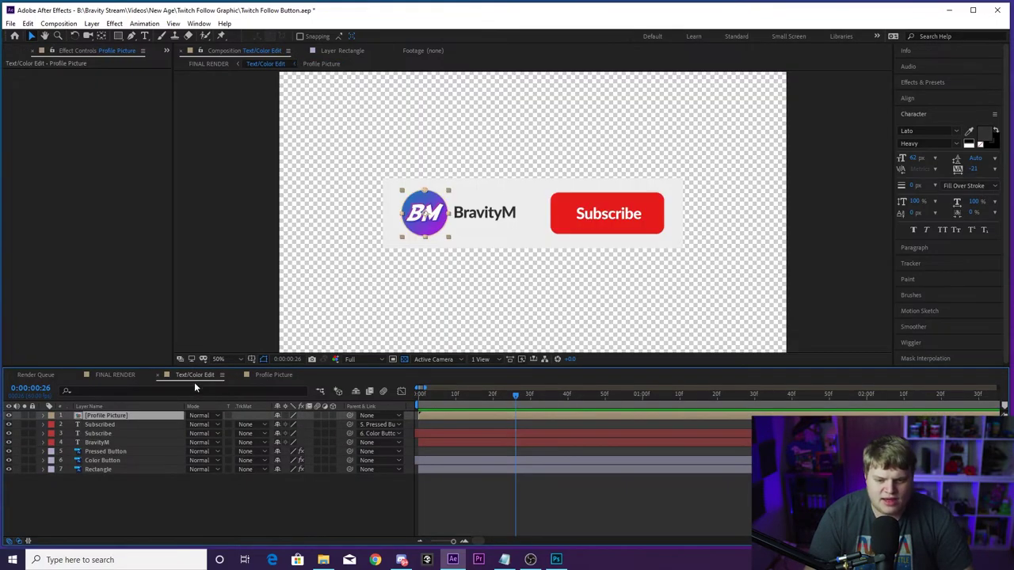
left_click(331, 511)
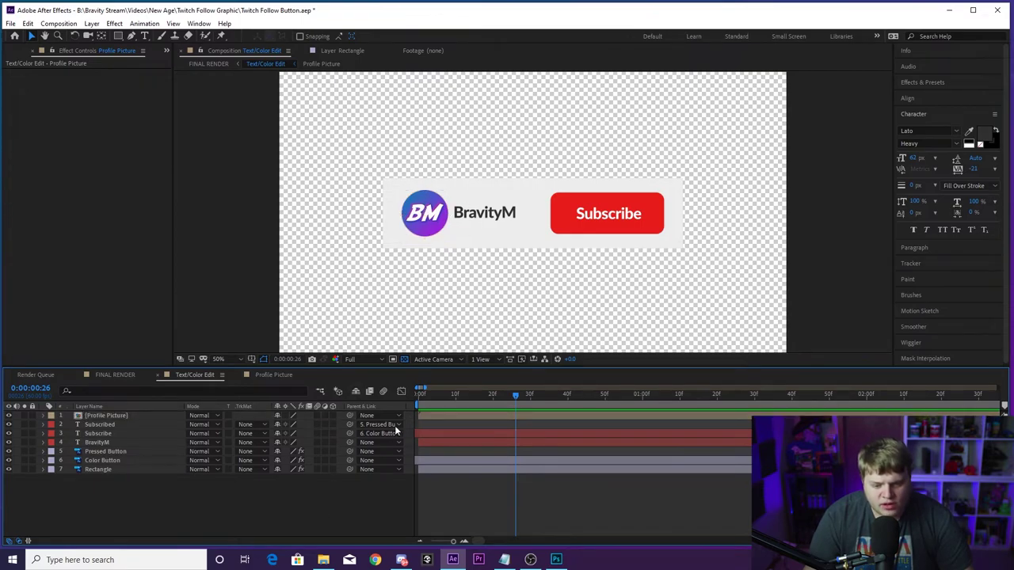
Play back the FINAL RENDER composition from the start, check its closing animation, and park the playhead at 0:00:00:43.
left_click(119, 375)
left_click_drag(448, 396, 251, 373)
key("space")
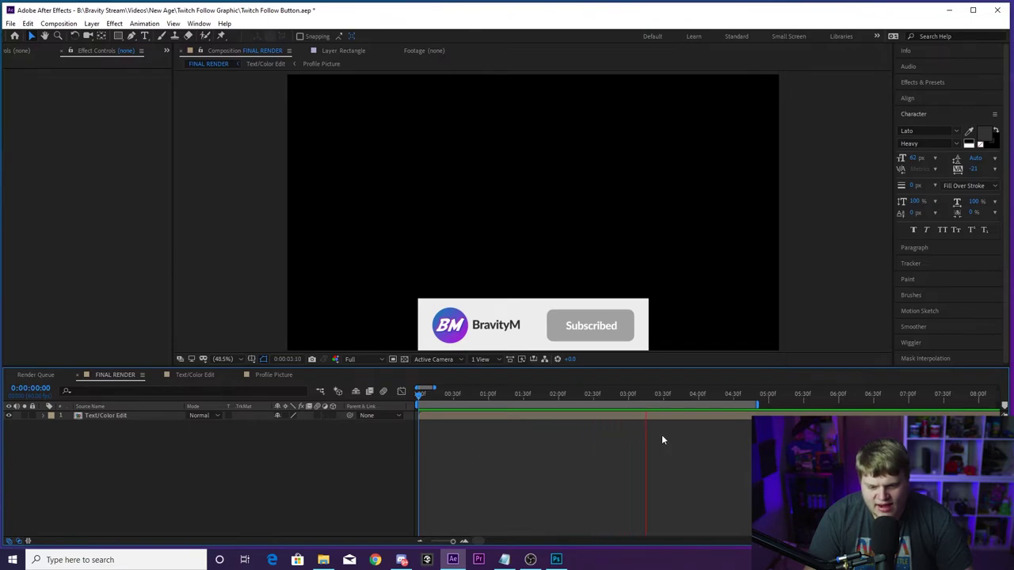
left_click(749, 395)
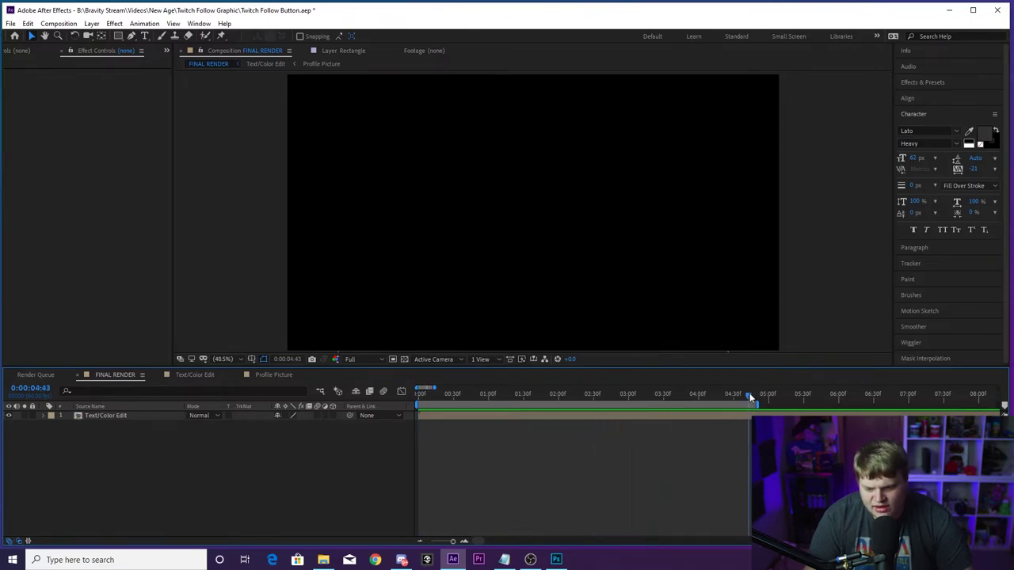
left_click_drag(750, 396, 708, 396)
key("space")
key("space")
left_click_drag(424, 394, 345, 401)
key("space")
key("space")
left_click(469, 392)
Add the FINAL RENDER composition to the render queue and set its output module format to QuickTime.
left_click(55, 24)
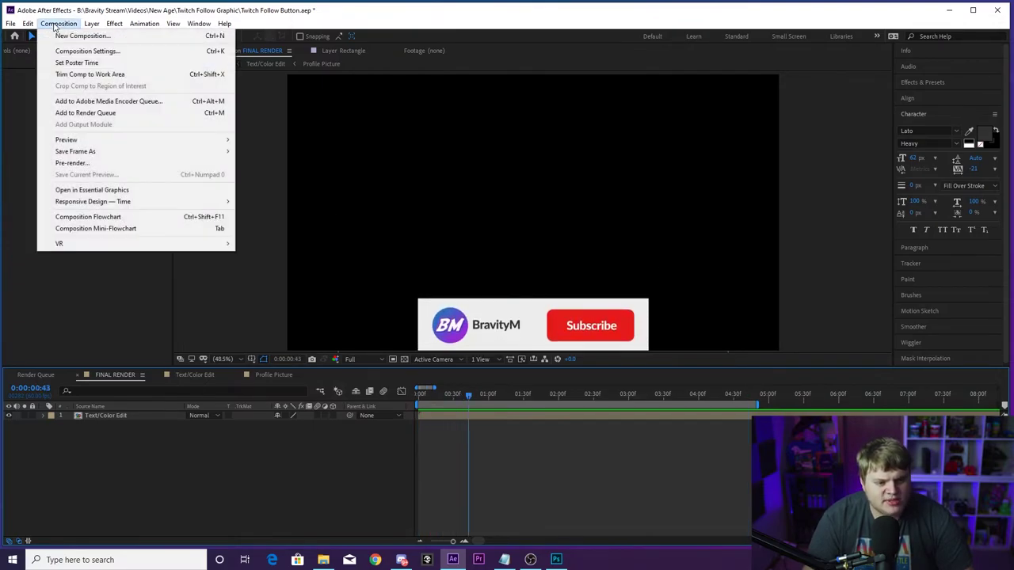
left_click(92, 112)
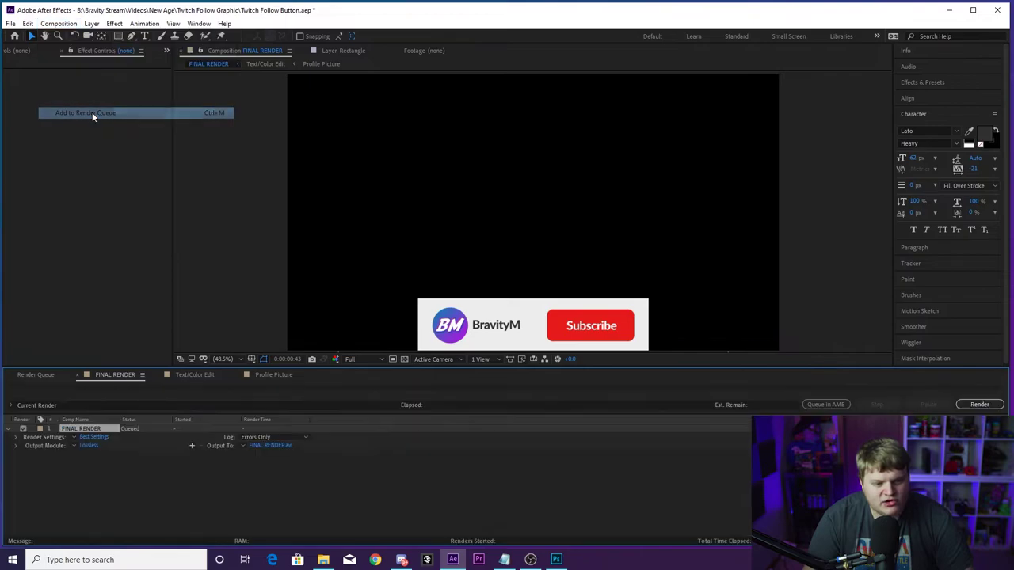
left_click(92, 446)
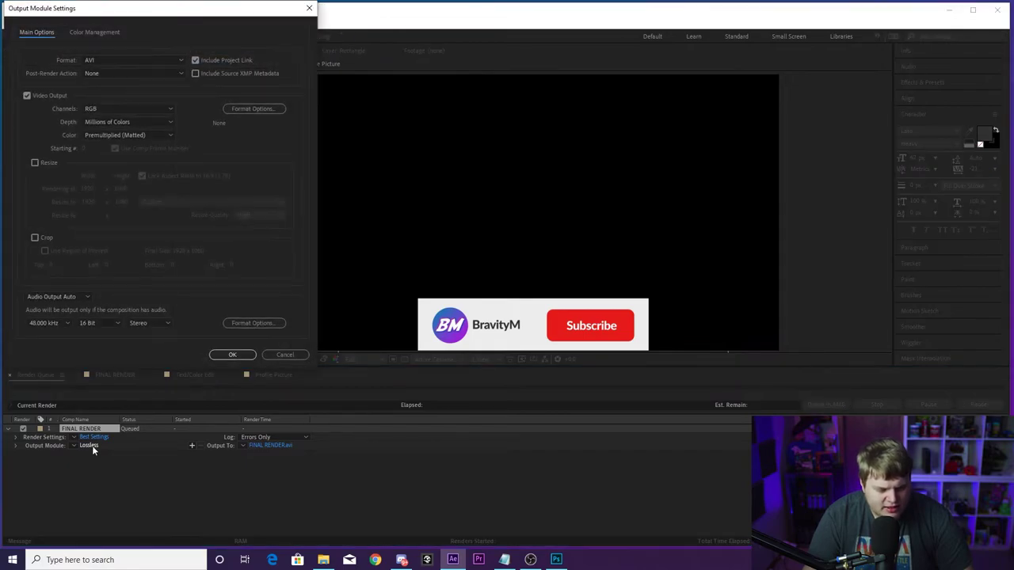
left_click(92, 64)
left_click(112, 181)
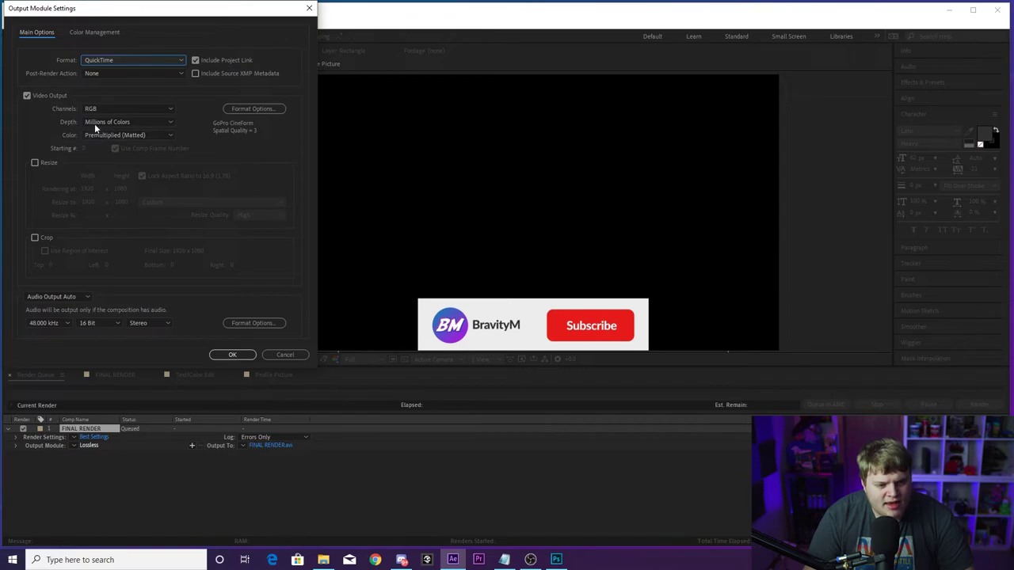
Set the output module's video channels to RGB + Alpha and start rendering FINAL RENDER.mov.
left_click(109, 108)
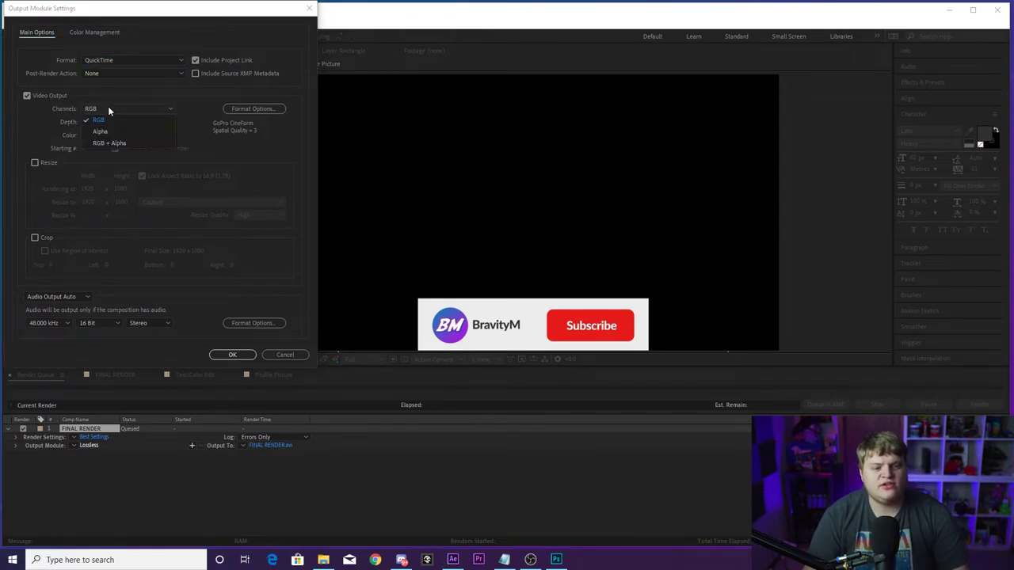
left_click(104, 143)
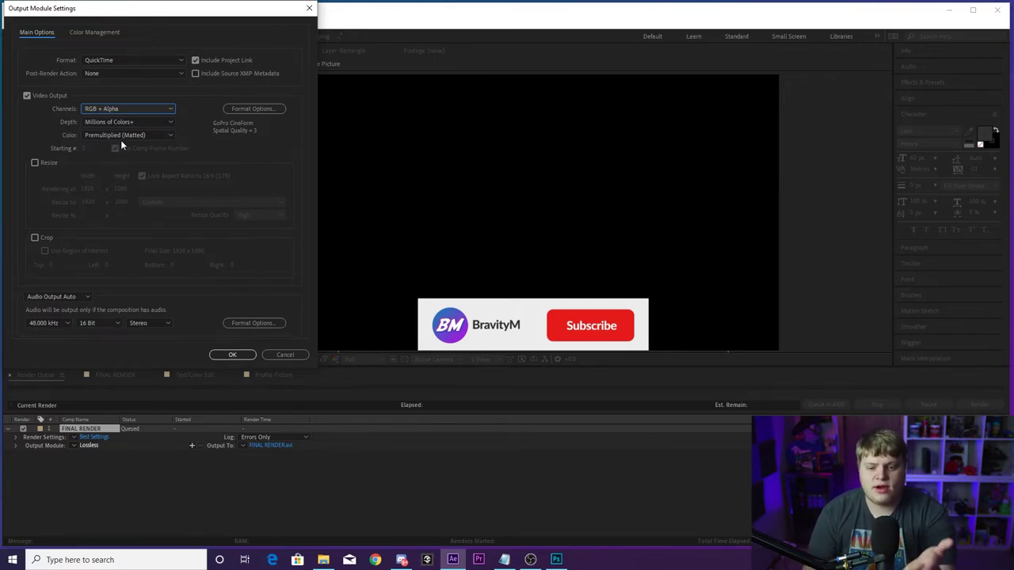
left_click(103, 108)
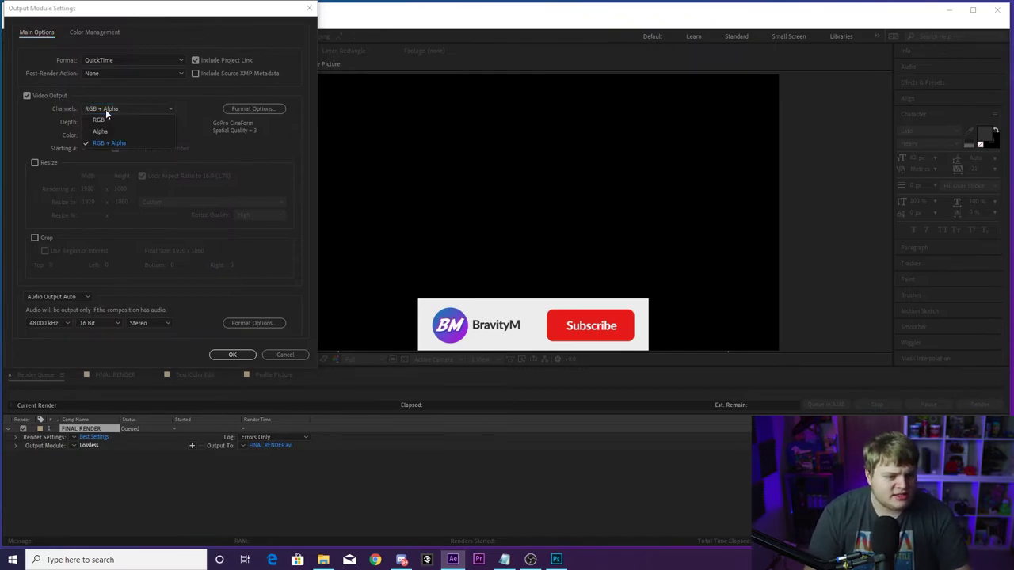
left_click(124, 142)
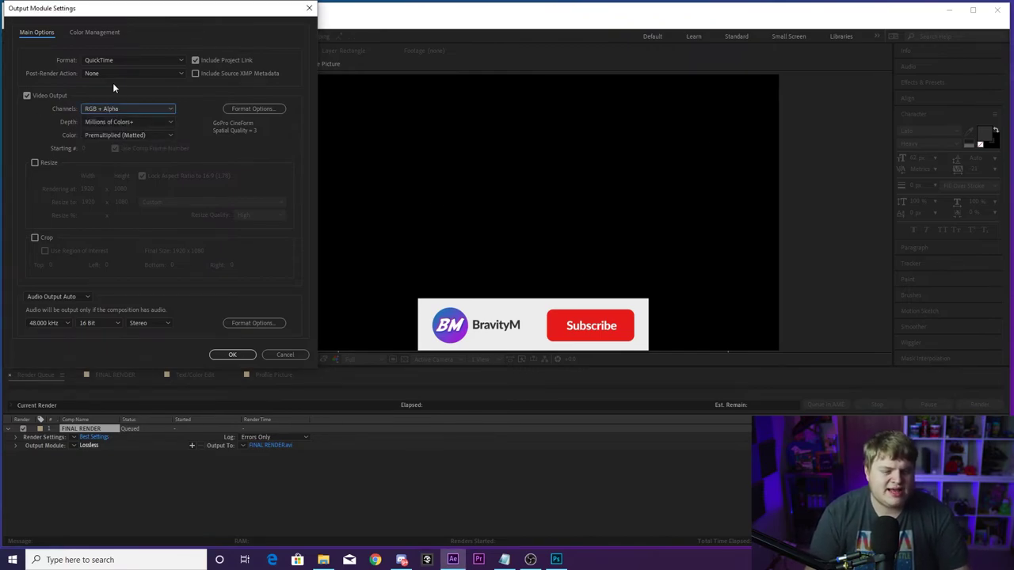
left_click(235, 355)
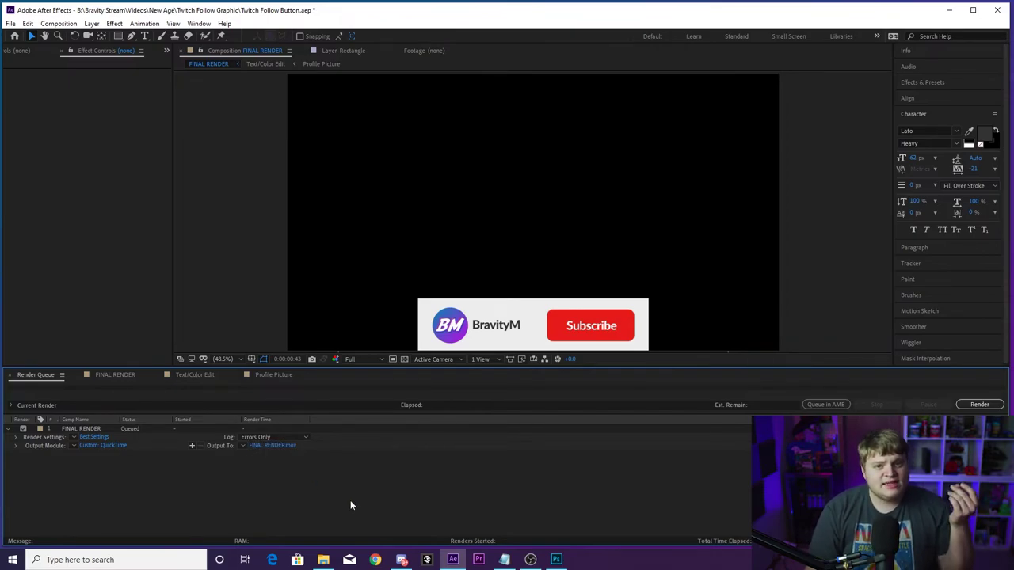
left_click(982, 405)
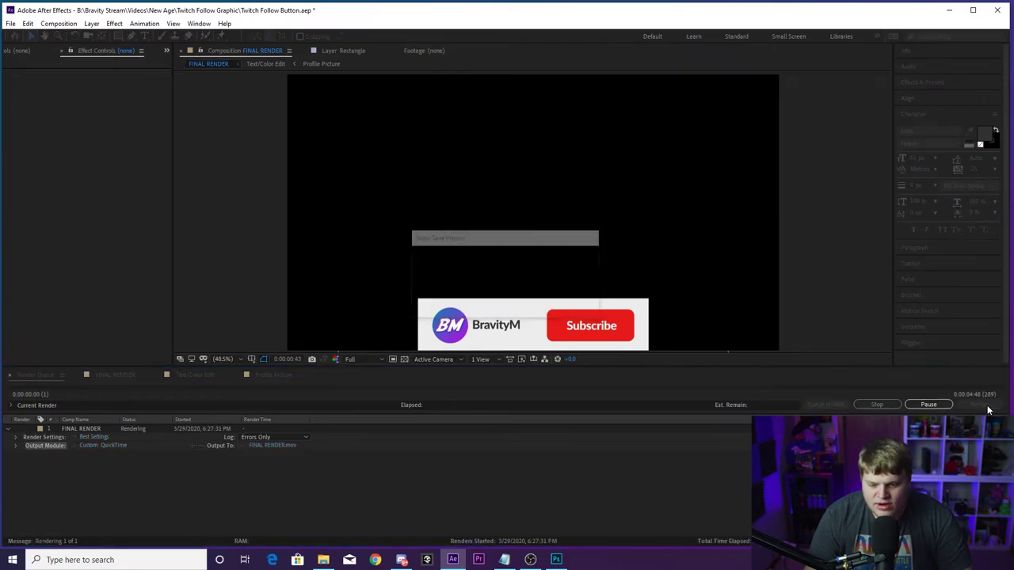